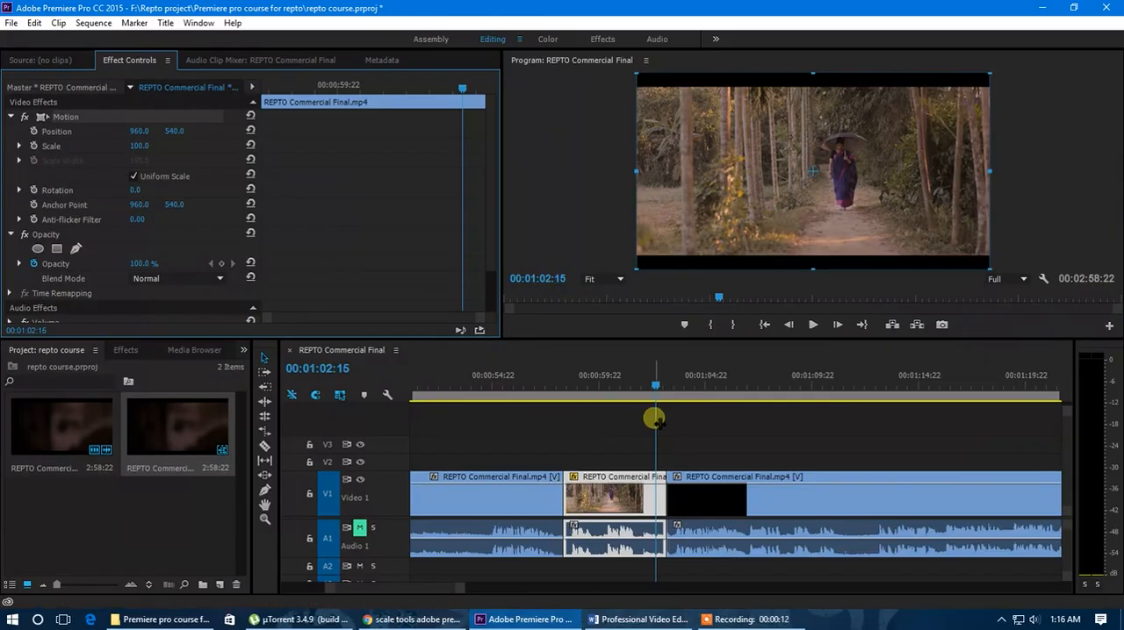
# Step: Animate the woodland clip's Scale with keyframes, from 100 at its start to a larger zoom near its end, and preview it
pyautogui.click(620, 446)
pyautogui.click(610, 507)
pyautogui.moveTo(559, 378); pyautogui.dragTo(562, 406)
pyautogui.click(33, 146)
pyautogui.moveTo(263, 87); pyautogui.dragTo(431, 110)
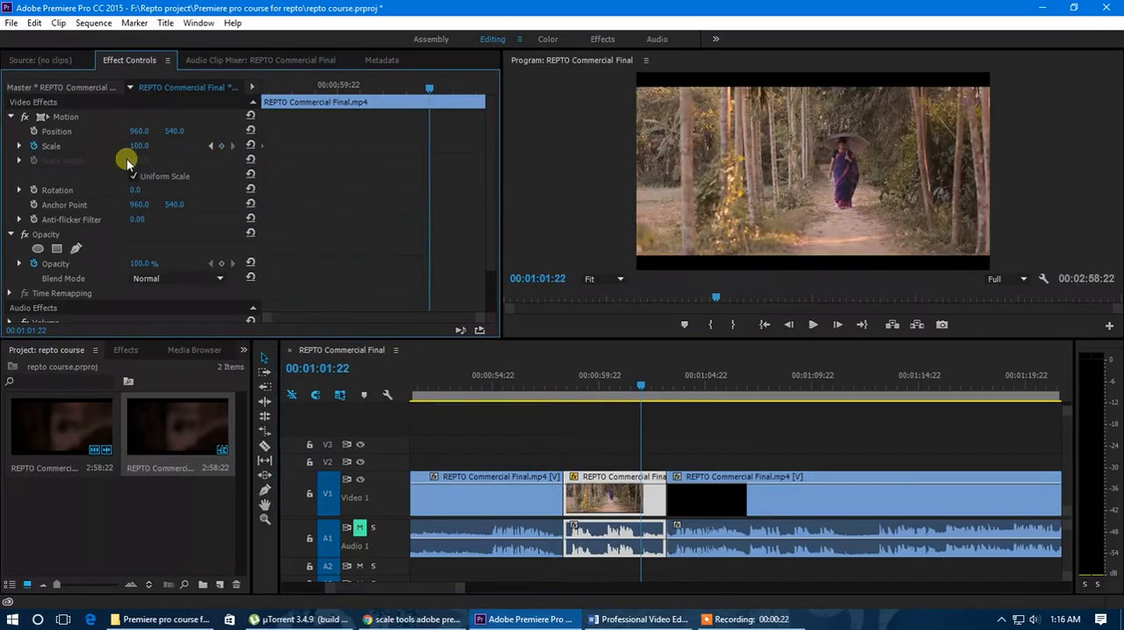
pyautogui.moveTo(137, 146); pyautogui.dragTo(220, 111)
pyautogui.press('space')
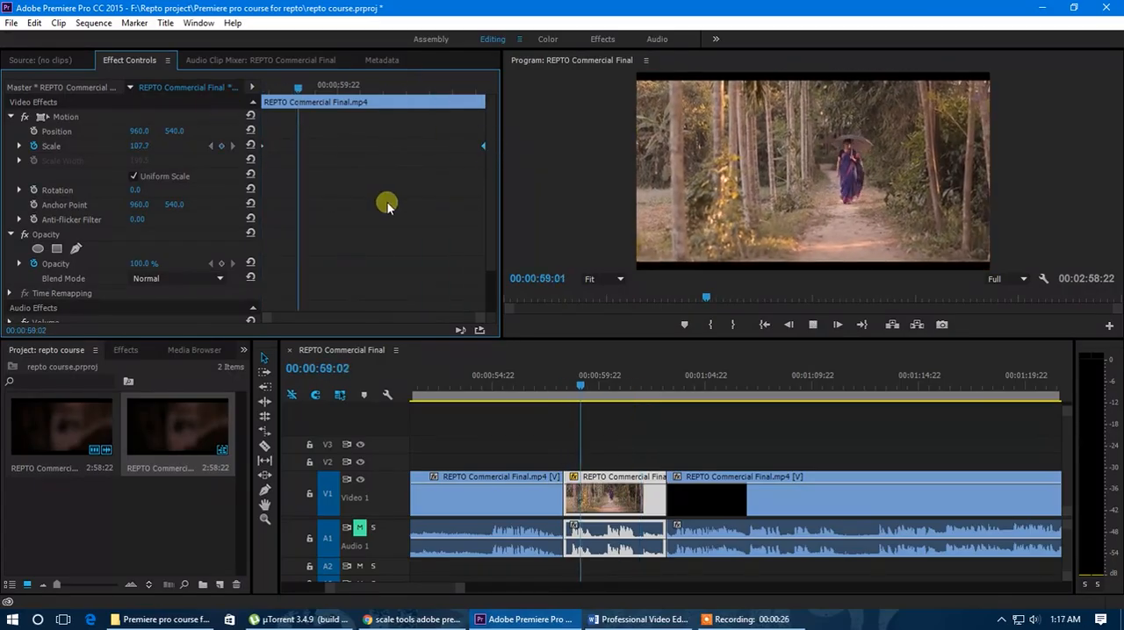
pyautogui.press('space')
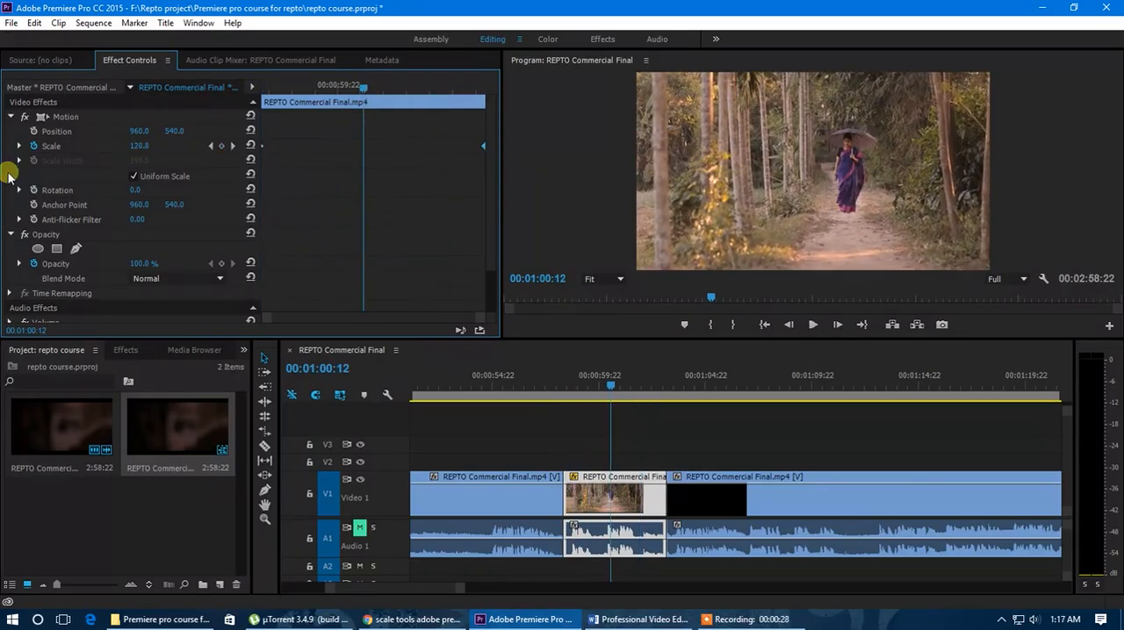
# Step: Remove the clip's Scale animation and place the playhead at 00:00:59:20
pyautogui.click(33, 147)
pyautogui.click(677, 328)
pyautogui.click(607, 386)
pyautogui.moveTo(607, 387)
pyautogui.mouseDown()
pyautogui.moveTo(563, 397)
pyautogui.moveTo(596, 404)
pyautogui.mouseUp()
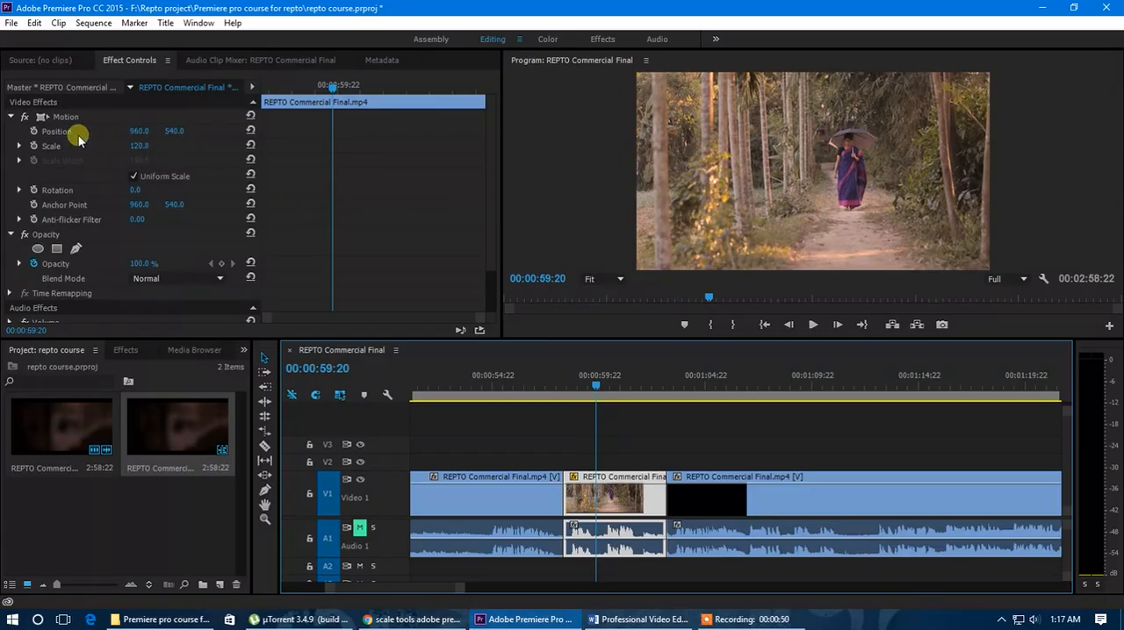
pyautogui.click(11, 119)
pyautogui.click(12, 119)
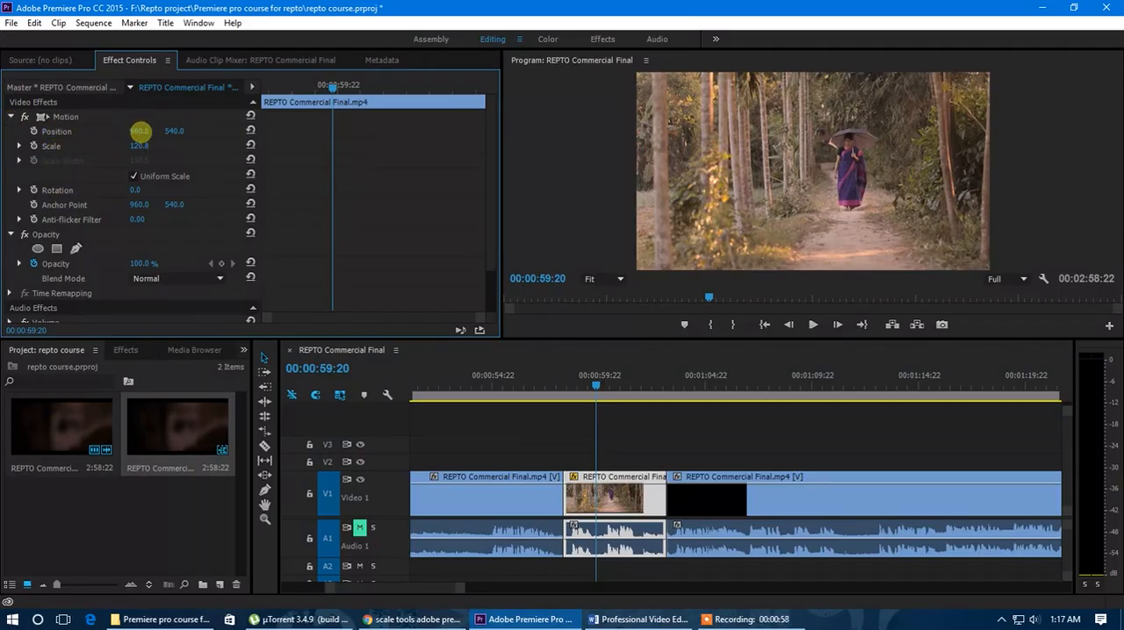
# Step: Try shifting the clip horizontally and vertically through its Position values, and reset Position to the default
pyautogui.moveTo(141, 131); pyautogui.dragTo(721, 182)
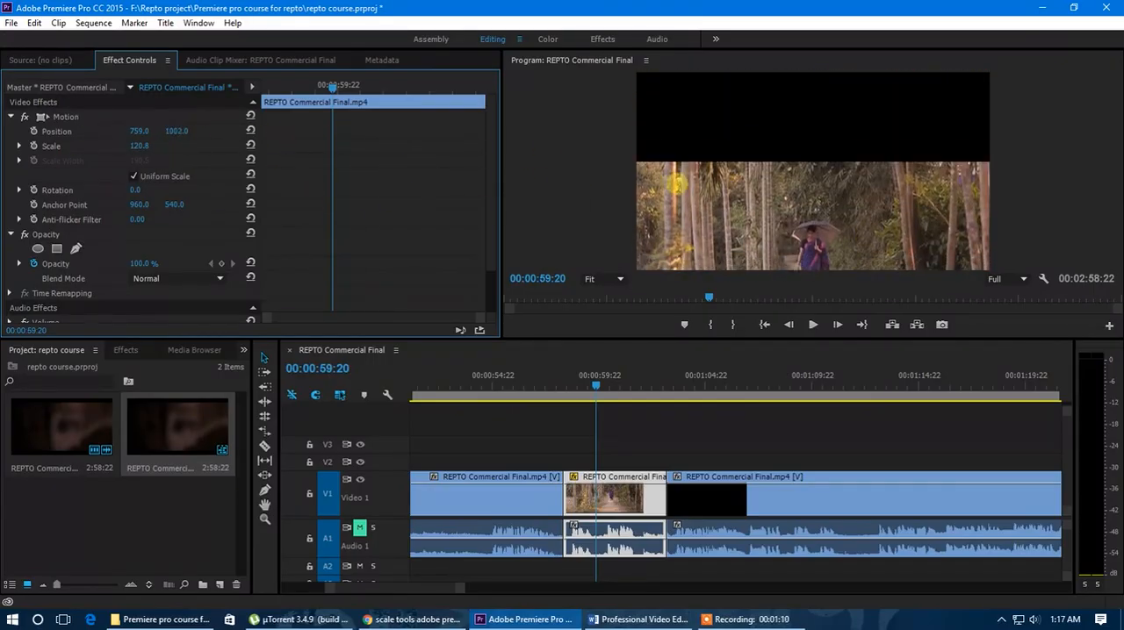
pyautogui.moveTo(468, 182); pyautogui.dragTo(416, 183)
pyautogui.click(251, 130)
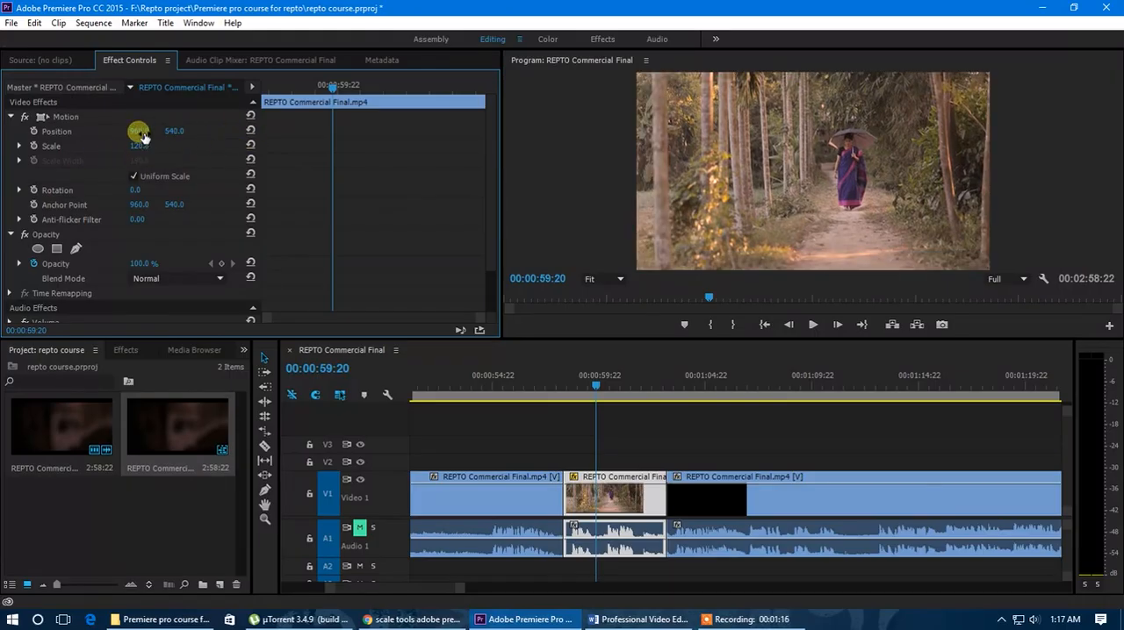
# Step: Reframe the clip by setting its horizontal Position to 760 and its Scale to 123.8 so it fills the frame
pyautogui.moveTo(139, 130)
pyautogui.mouseDown()
pyautogui.moveTo(26, 145)
pyautogui.moveTo(140, 133)
pyautogui.mouseUp()
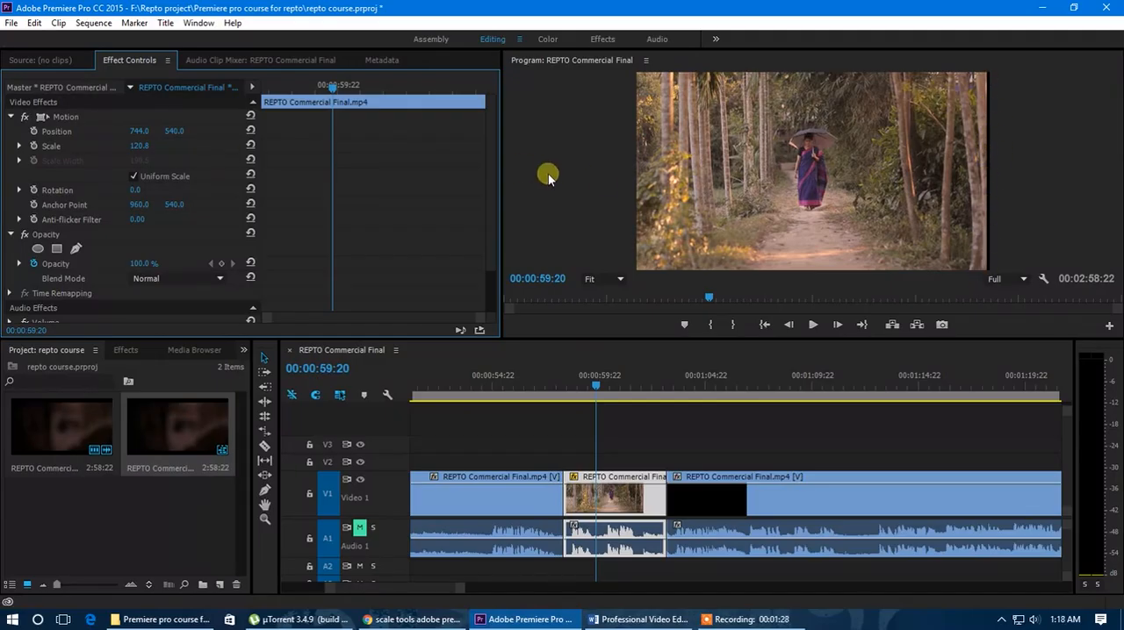
pyautogui.moveTo(141, 138); pyautogui.dragTo(270, 145)
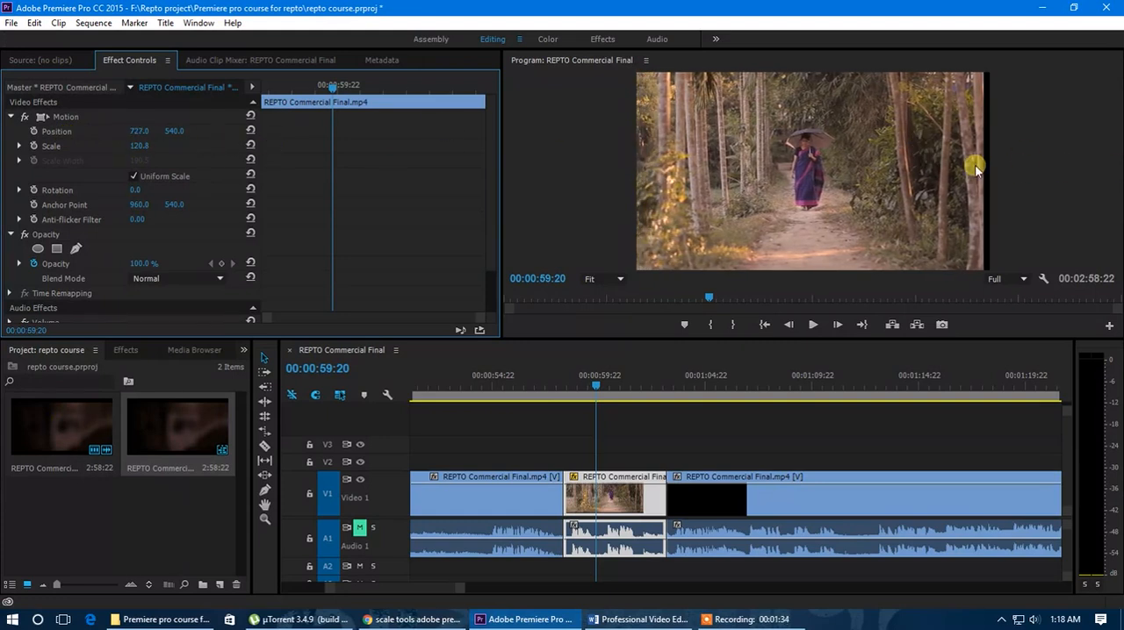
pyautogui.click(174, 204)
pyautogui.moveTo(137, 145); pyautogui.dragTo(144, 146)
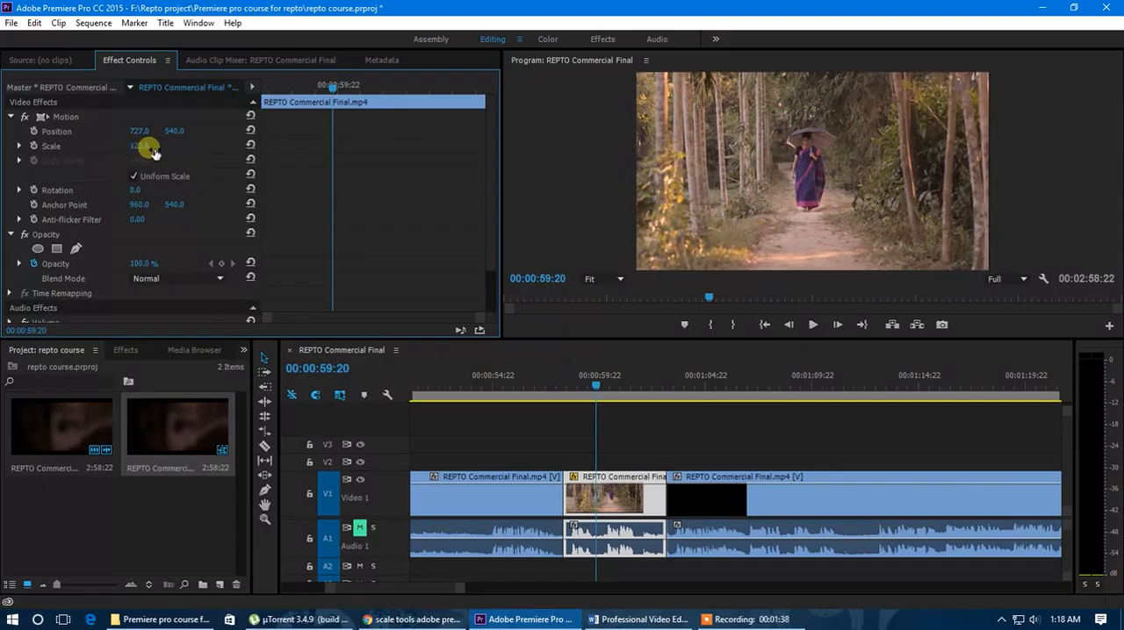
pyautogui.moveTo(143, 131); pyautogui.dragTo(202, 152)
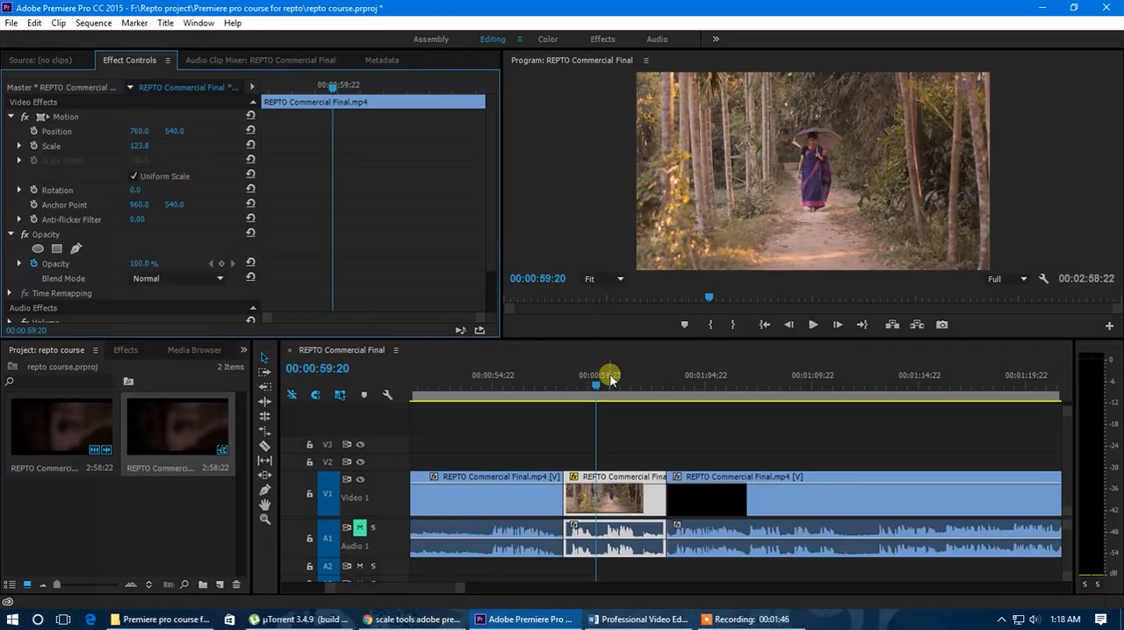
# Step: Play and scrub through the clip to review the reframed shot
pyautogui.click(556, 395)
pyautogui.press('space')
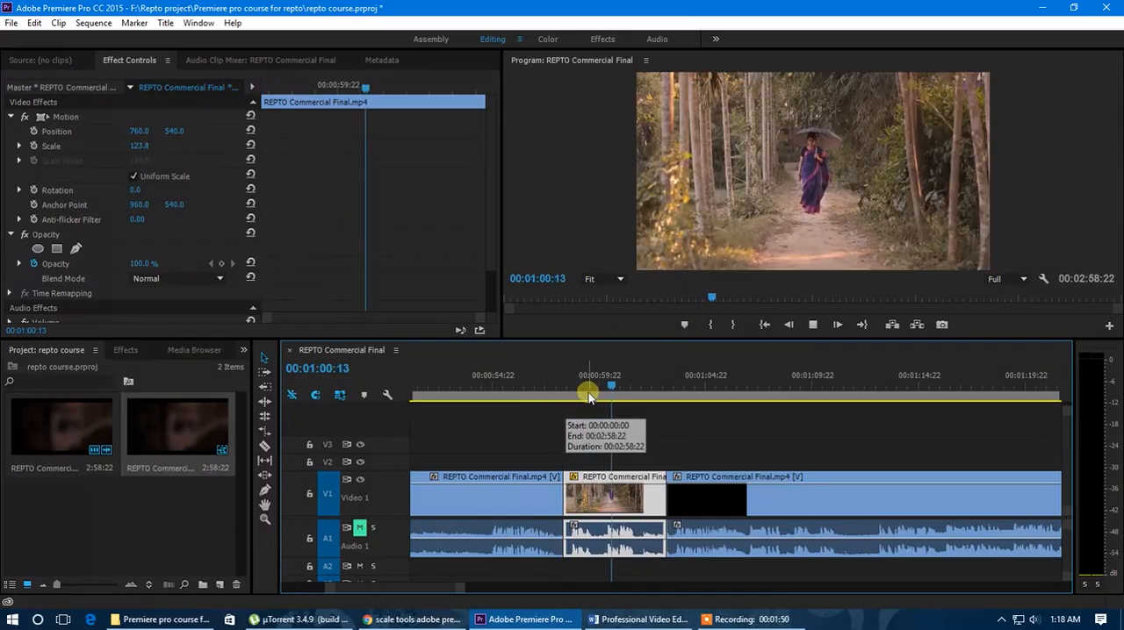
pyautogui.press('space')
pyautogui.moveTo(654, 386)
pyautogui.mouseDown()
pyautogui.moveTo(557, 390)
pyautogui.moveTo(649, 398)
pyautogui.mouseUp()
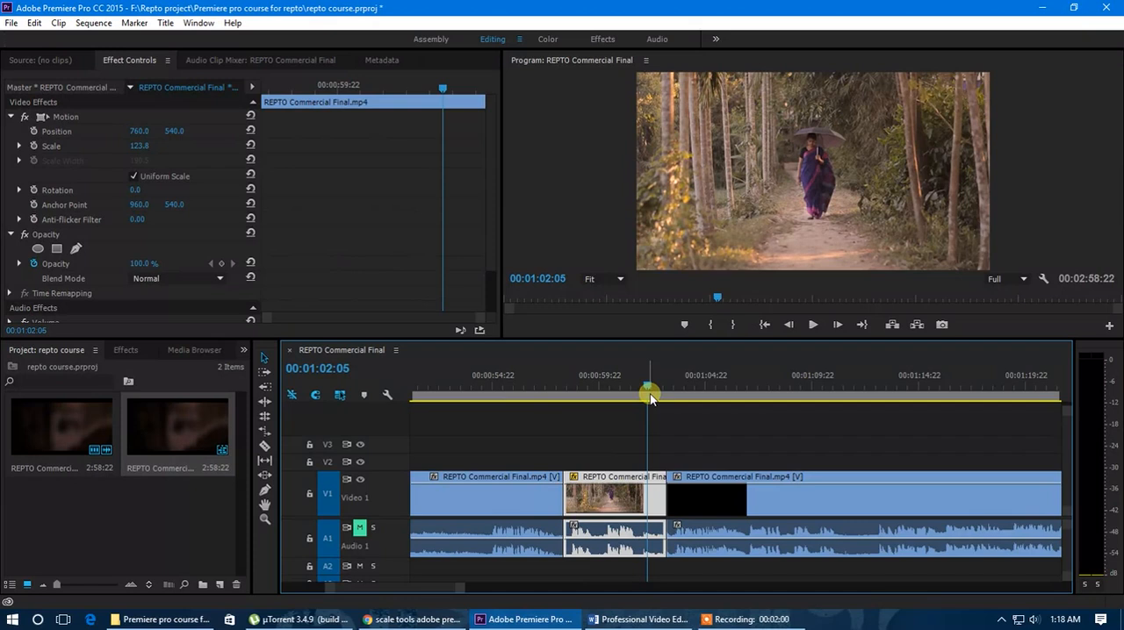
pyautogui.moveTo(650, 398); pyautogui.dragTo(604, 393)
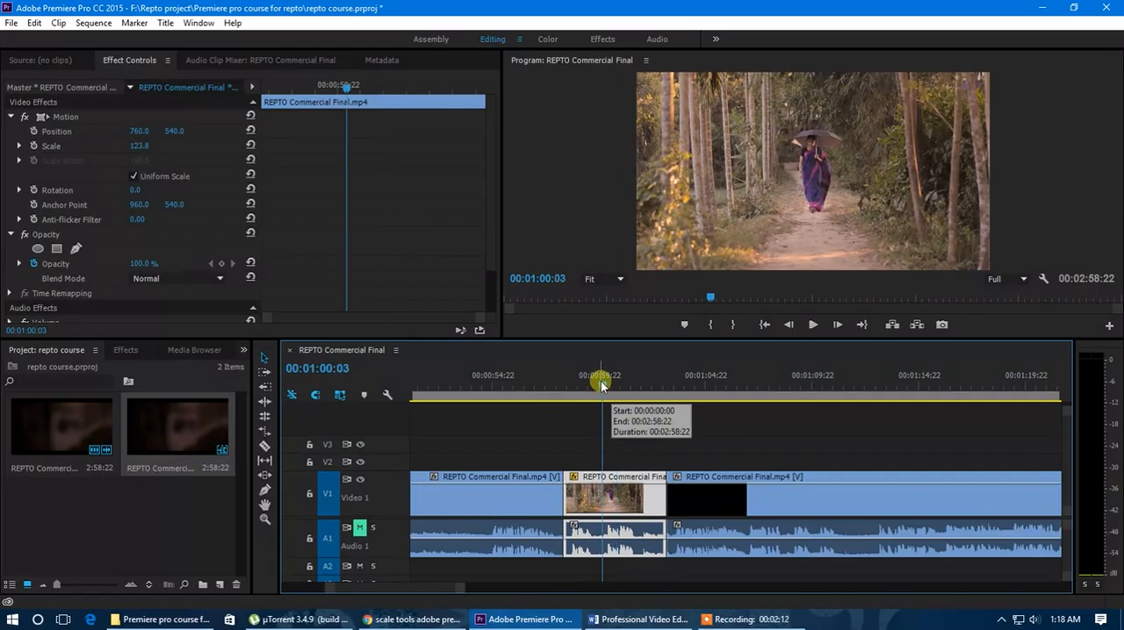
pyautogui.moveTo(600, 383); pyautogui.dragTo(588, 425)
# Step: Start Position keyframing at the clip's start with horizontal Position 1766, and set Scale to 182.8
pyautogui.moveTo(324, 109); pyautogui.dragTo(262, 88)
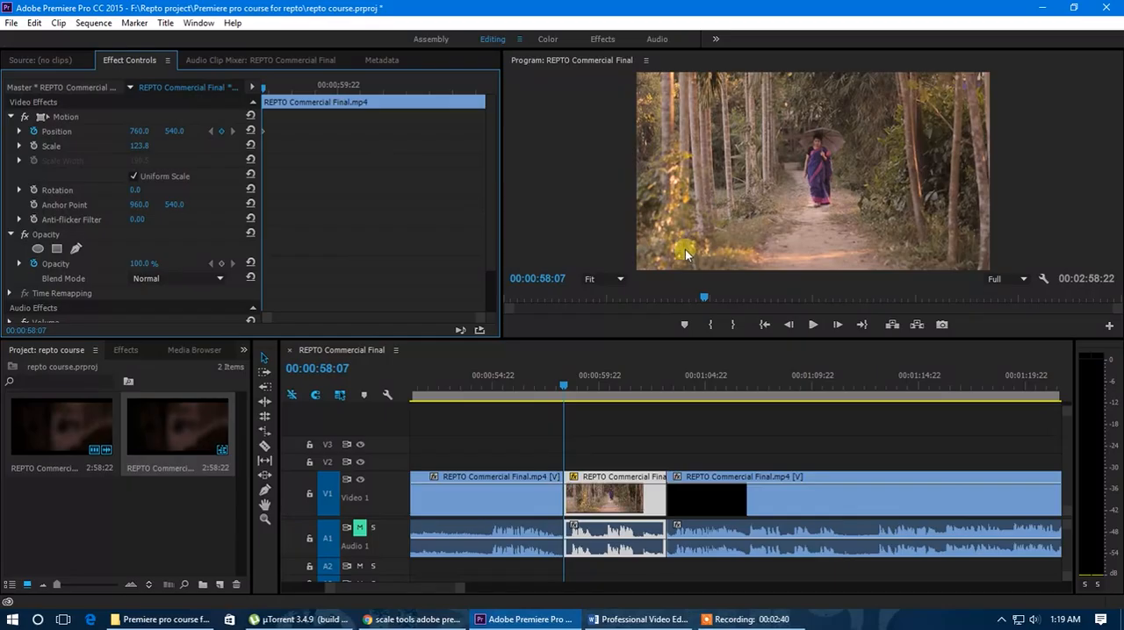
pyautogui.moveTo(138, 132); pyautogui.dragTo(162, 135)
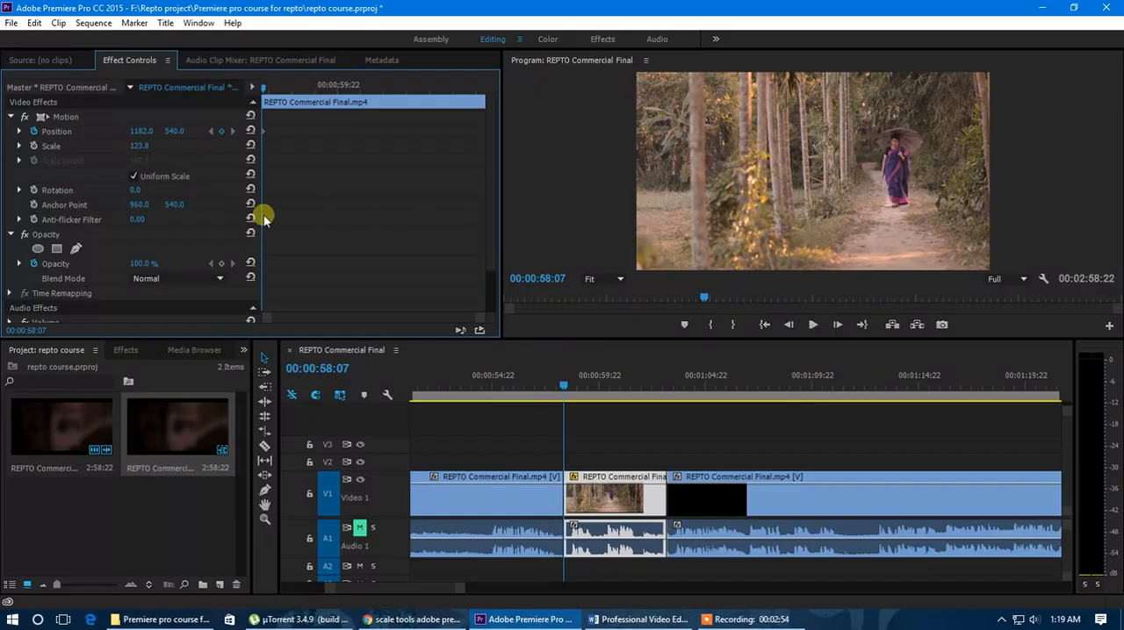
pyautogui.moveTo(139, 147); pyautogui.dragTo(116, 147)
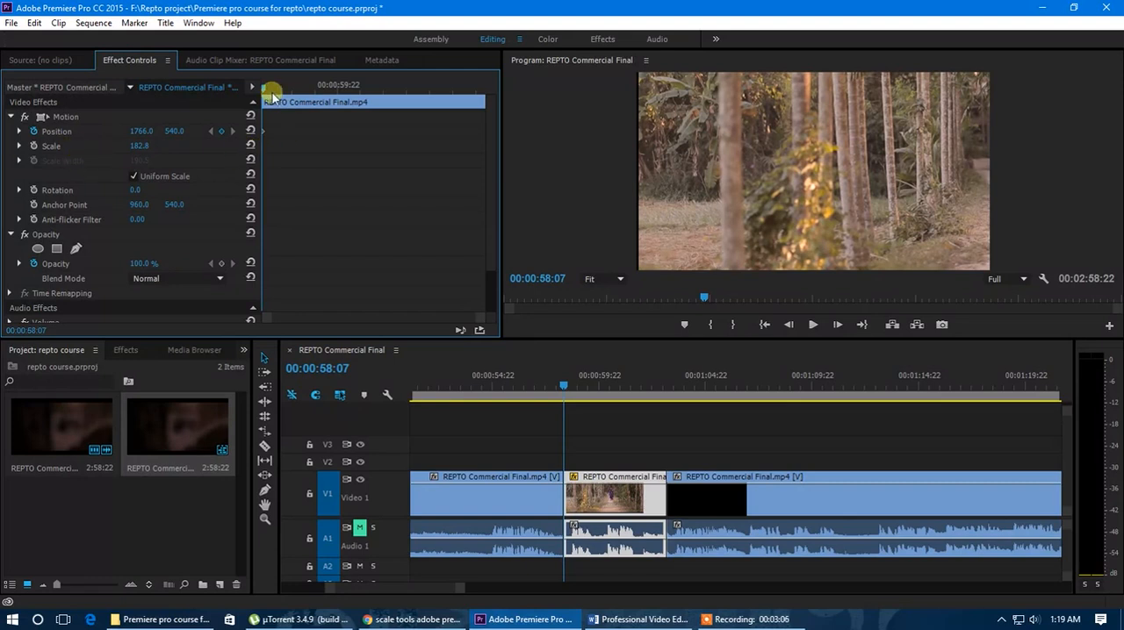
# Step: Try a second Position keyframe at 00:00:58:14 with horizontal value 1753, and delete it
pyautogui.moveTo(265, 91)
pyautogui.mouseDown()
pyautogui.moveTo(413, 104)
pyautogui.moveTo(260, 112)
pyautogui.mouseUp()
pyautogui.moveTo(264, 90); pyautogui.dragTo(276, 91)
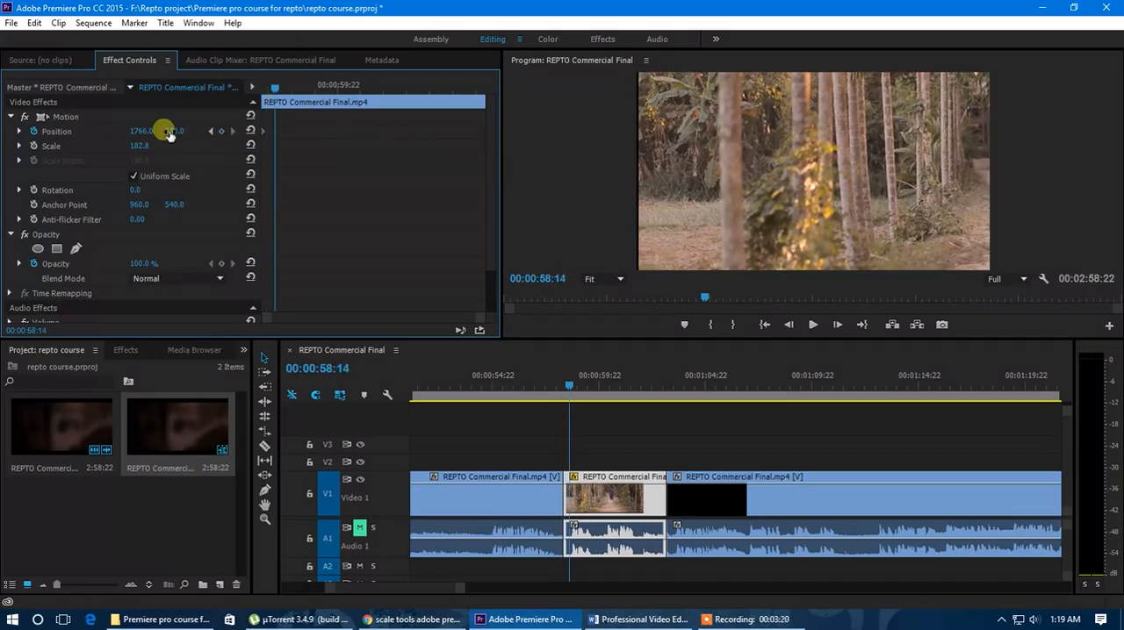
pyautogui.moveTo(141, 131); pyautogui.dragTo(270, 130)
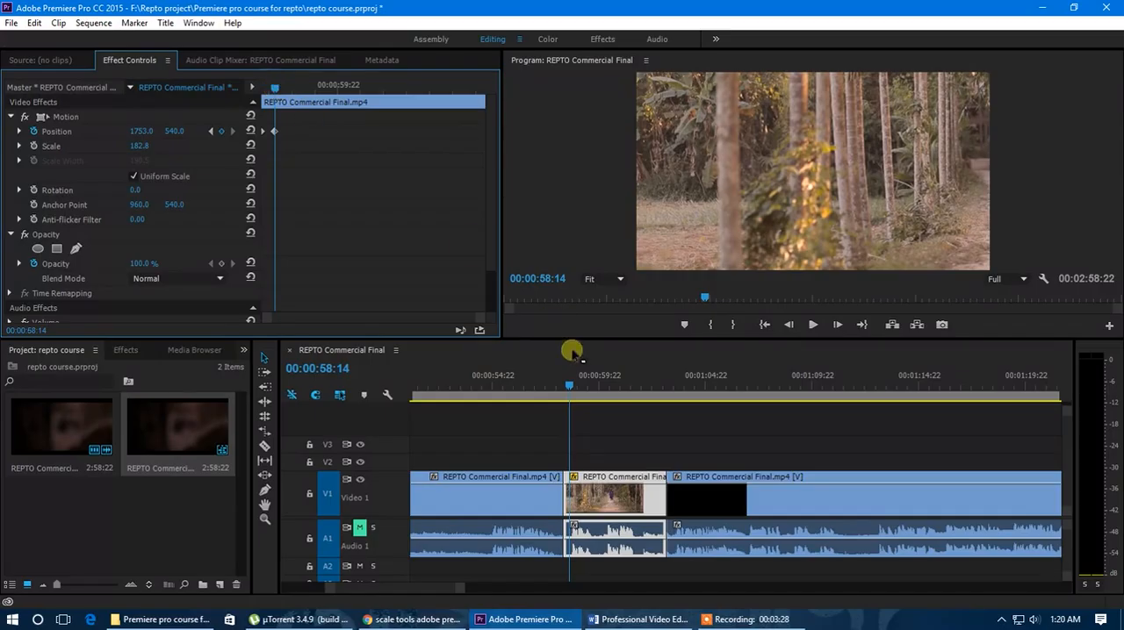
pyautogui.moveTo(267, 89); pyautogui.dragTo(269, 121)
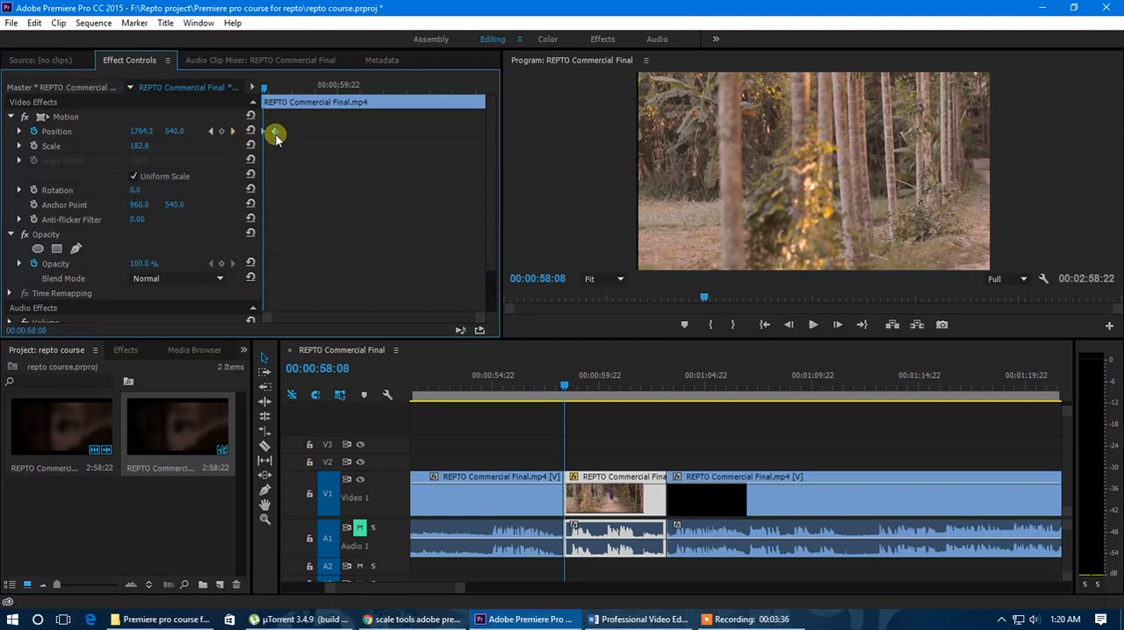
pyautogui.moveTo(263, 91)
pyautogui.mouseDown()
pyautogui.moveTo(279, 103)
pyautogui.moveTo(263, 95)
pyautogui.mouseUp()
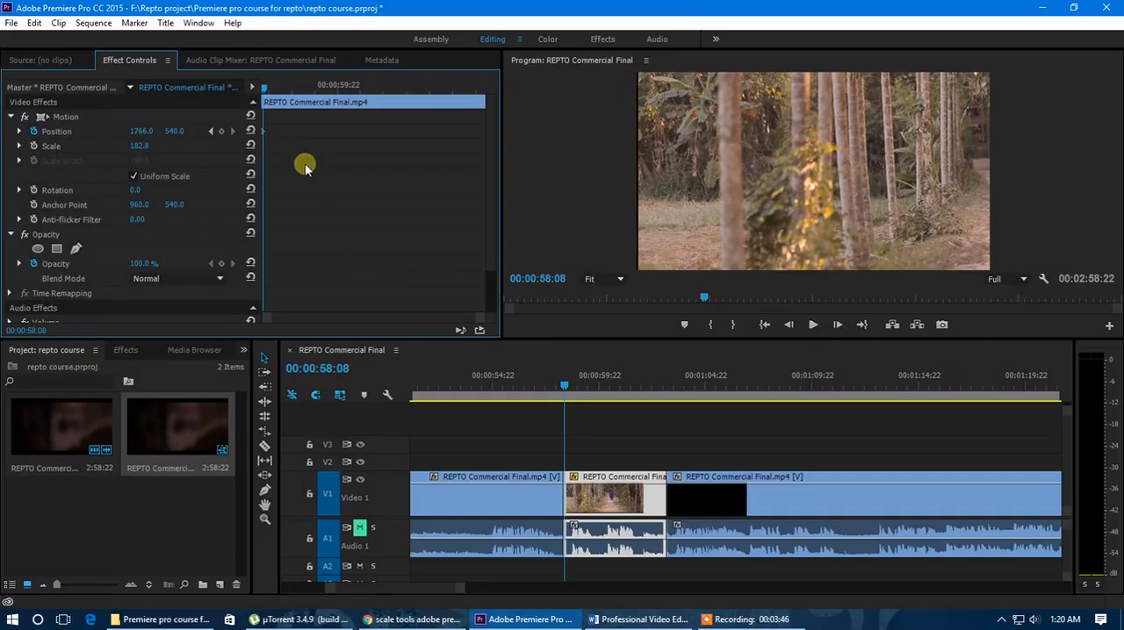
# Step: Move the first Position keyframe to 00:00:58:10 and place the playhead on it
pyautogui.moveTo(482, 318); pyautogui.dragTo(519, 324)
pyautogui.moveTo(263, 89); pyautogui.dragTo(275, 92)
pyautogui.moveTo(263, 131); pyautogui.dragTo(268, 131)
pyautogui.moveTo(279, 92); pyautogui.dragTo(268, 89)
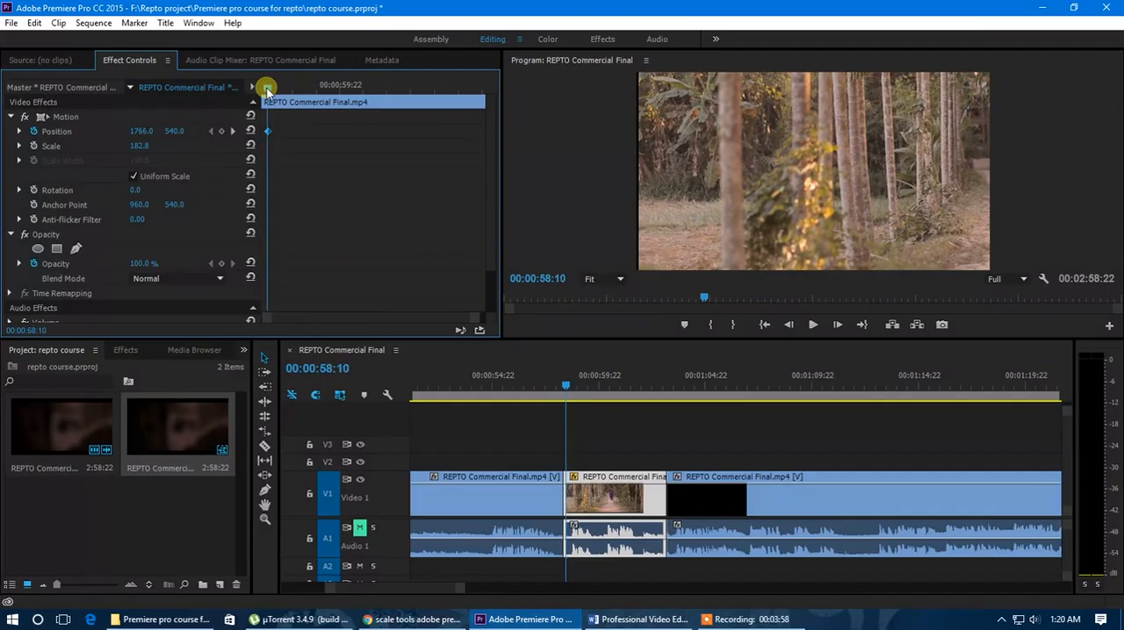
# Step: Try a Position keyframe of 1816 at 00:00:58:11, delete it, and return to the keyframe at 00:00:58:10
pyautogui.moveTo(143, 136); pyautogui.dragTo(175, 132)
pyautogui.moveTo(474, 316); pyautogui.dragTo(369, 314)
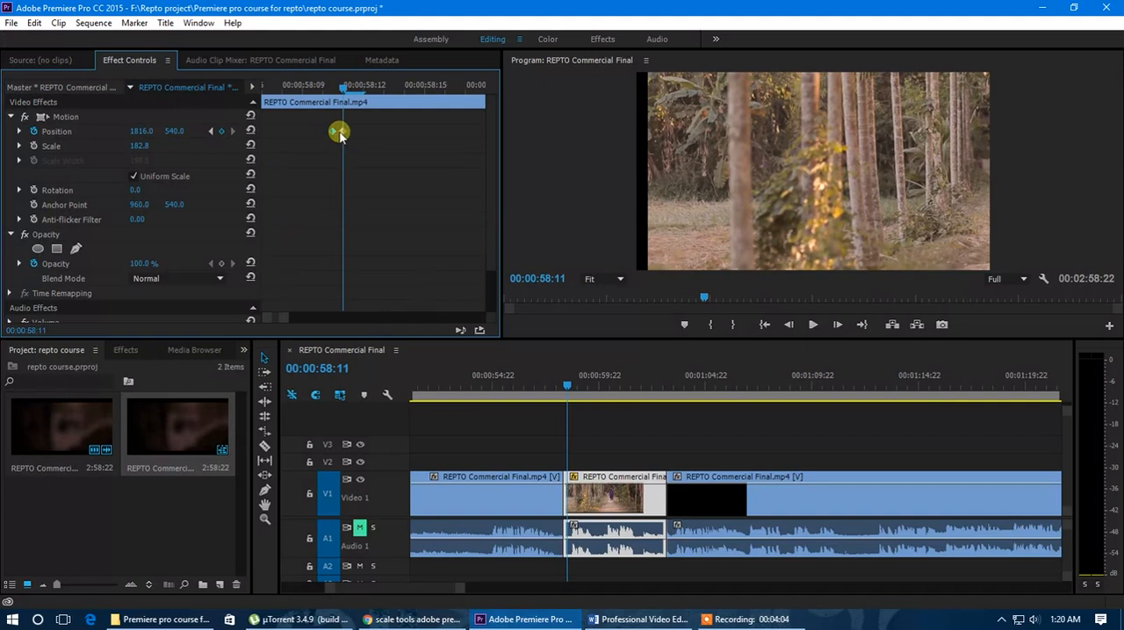
pyautogui.moveTo(356, 125); pyautogui.dragTo(342, 147)
pyautogui.press('Delete')
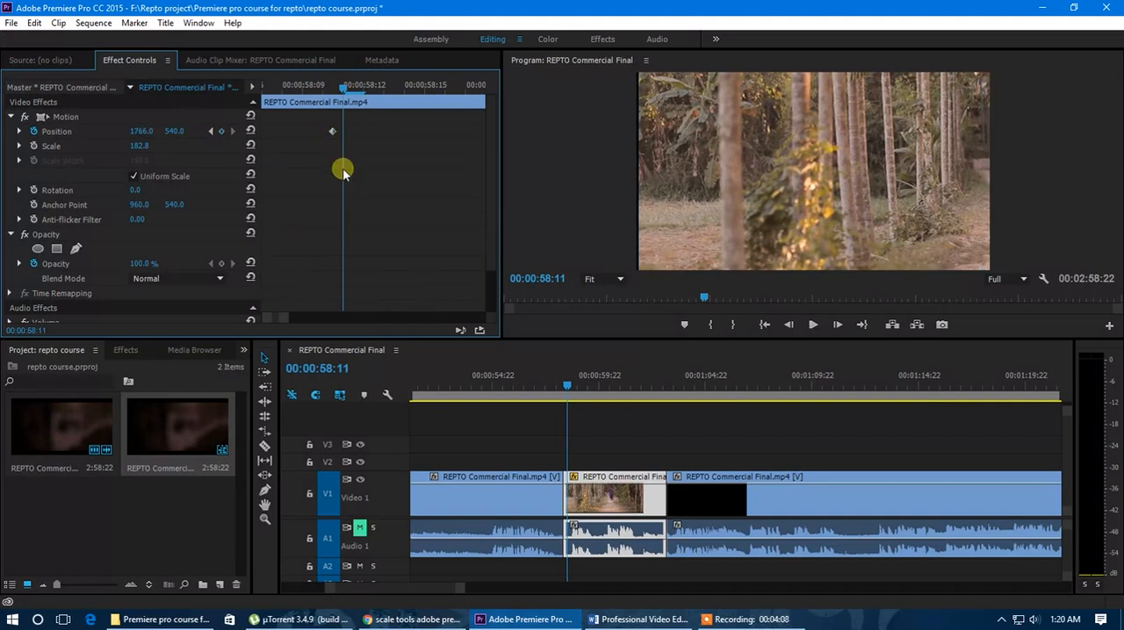
pyautogui.moveTo(343, 88); pyautogui.dragTo(332, 90)
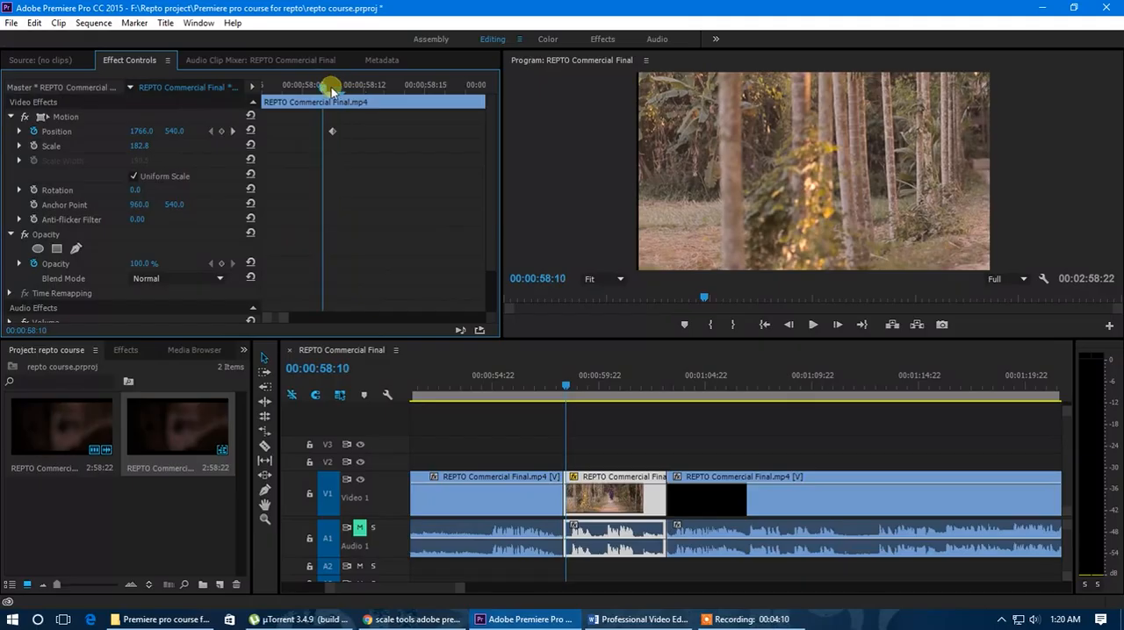
pyautogui.moveTo(284, 317); pyautogui.dragTo(492, 326)
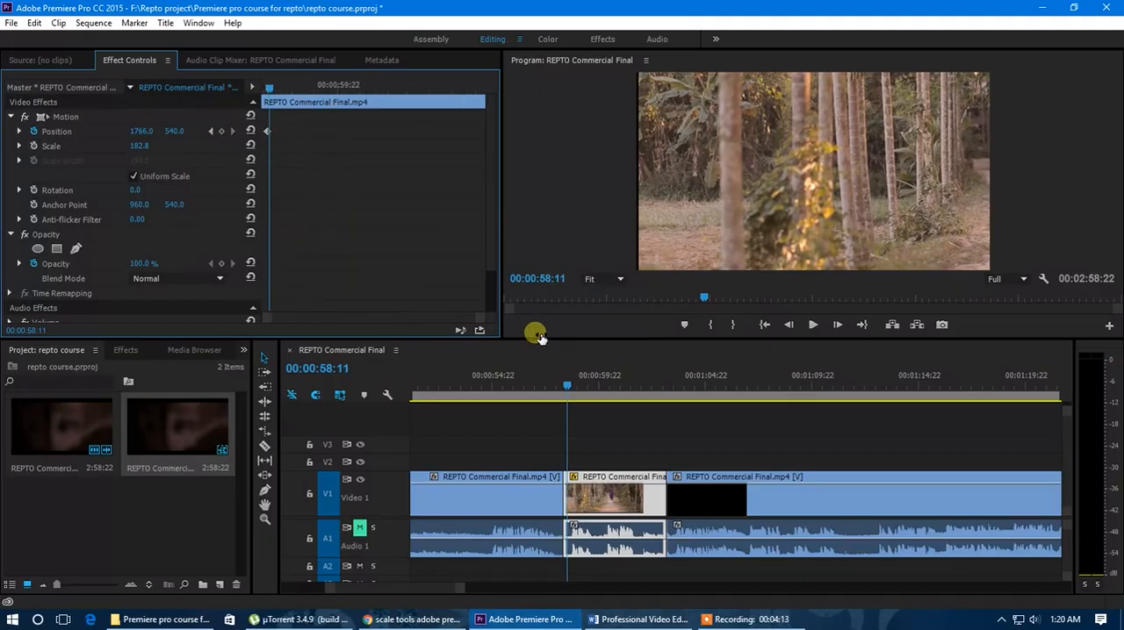
pyautogui.click(212, 132)
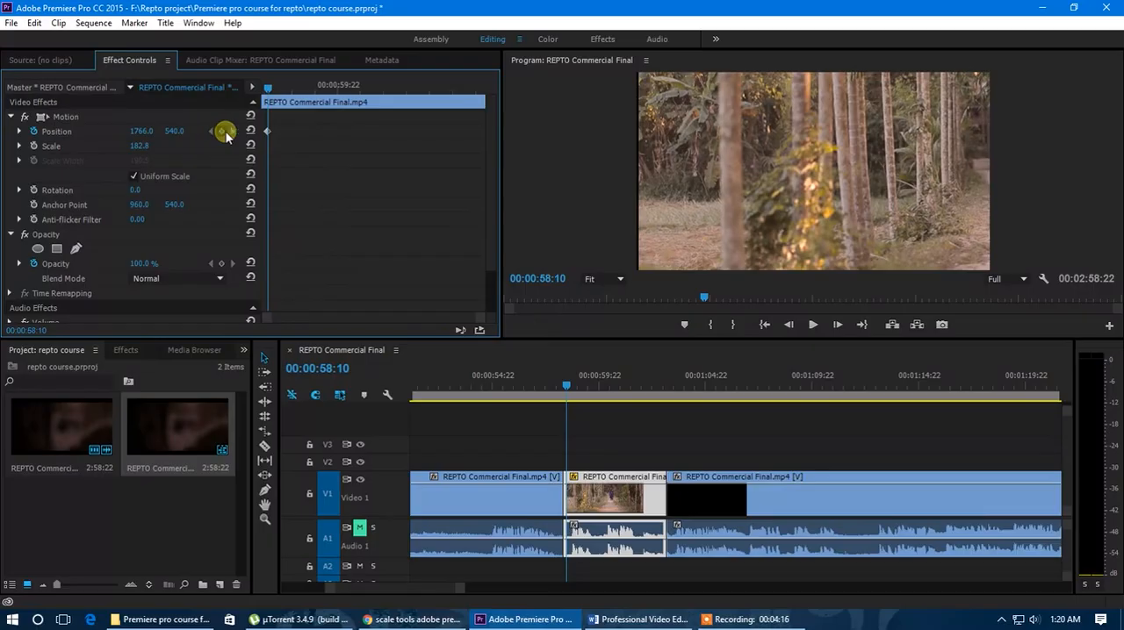
# Step: Add two Position keyframes close together midway through the clip, the second at 00:01:00:06
pyautogui.moveTo(269, 90); pyautogui.dragTo(339, 91)
pyautogui.click(221, 131)
pyautogui.click(353, 86)
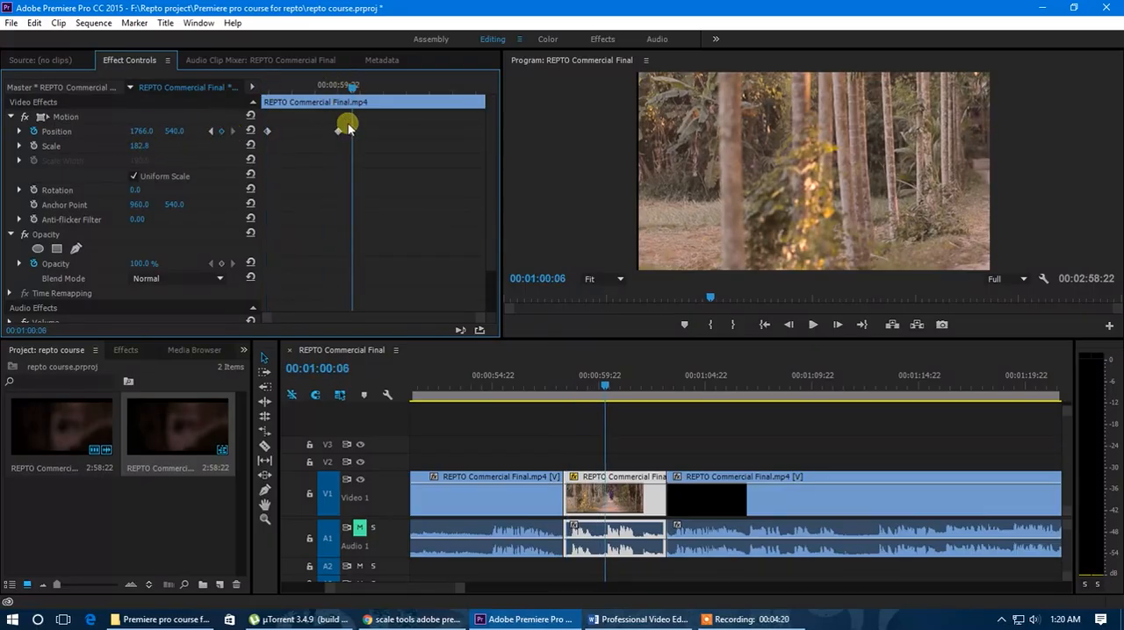
# Step: Step back and forth through the Position keyframes and delete the two midway through the clip
pyautogui.click(214, 131)
pyautogui.click(212, 132)
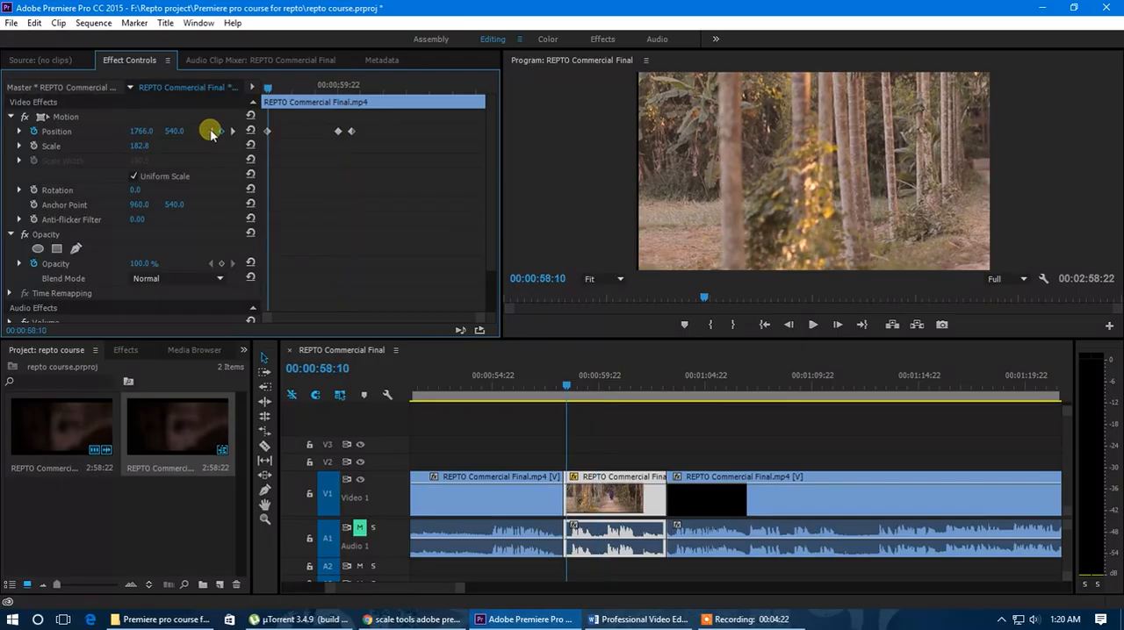
pyautogui.click(233, 131)
pyautogui.click(233, 131)
pyautogui.click(212, 132)
pyautogui.click(210, 132)
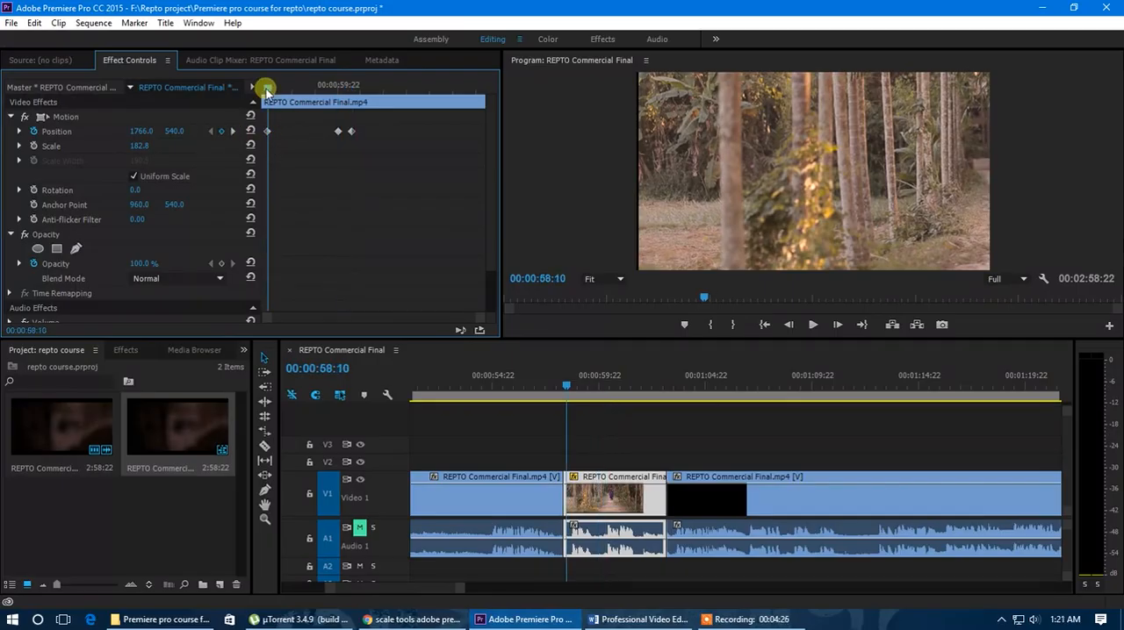
pyautogui.moveTo(393, 122); pyautogui.dragTo(313, 149)
# Step: Set the remaining Position keyframe's horizontal value to 1744 and move that keyframe to the clip's start
pyautogui.moveTo(143, 132); pyautogui.dragTo(98, 135)
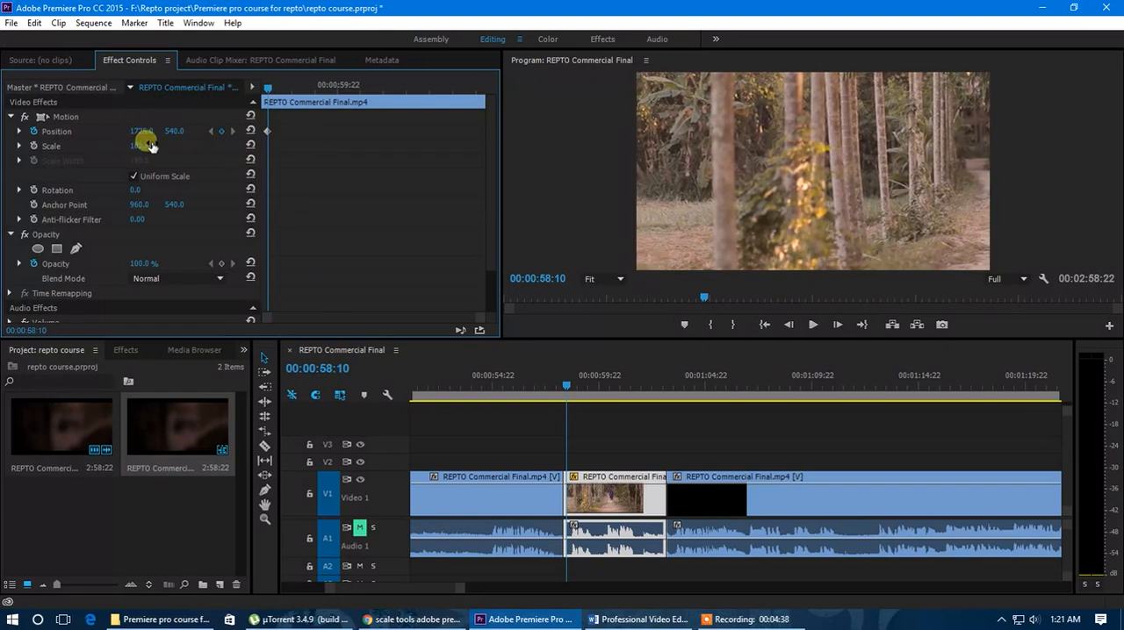
pyautogui.moveTo(142, 131)
pyautogui.mouseDown()
pyautogui.moveTo(211, 133)
pyautogui.moveTo(155, 138)
pyautogui.mouseUp()
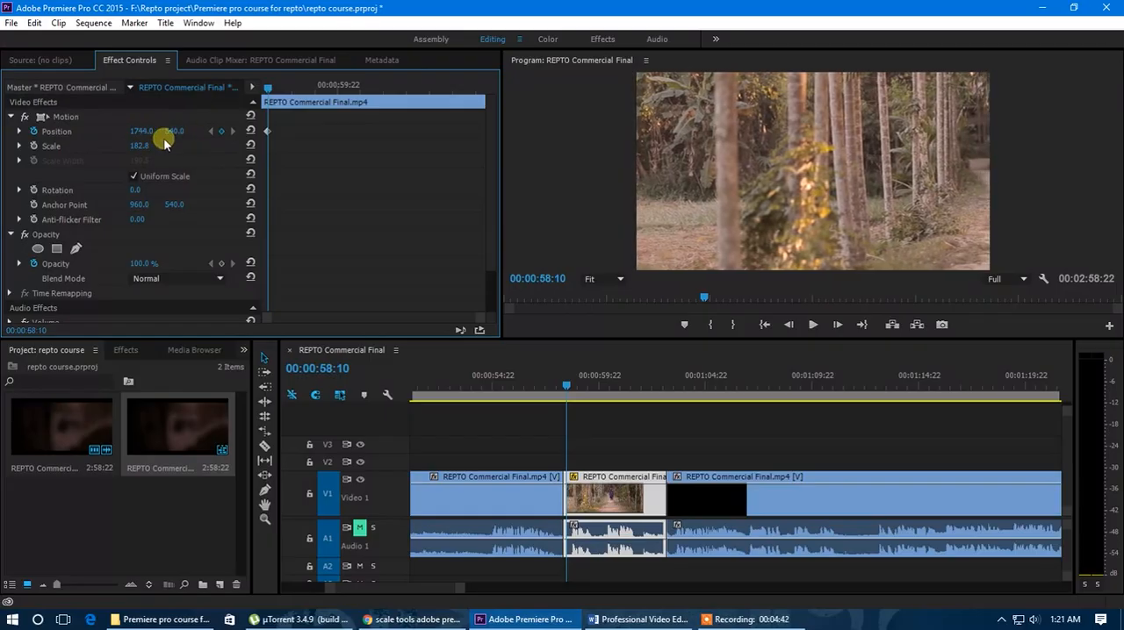
pyautogui.click(261, 88)
# Step: Add a Position keyframe at 00:01:01:18 with horizontal value 665 to pan across to the walking woman
pyautogui.moveTo(260, 90); pyautogui.dragTo(422, 107)
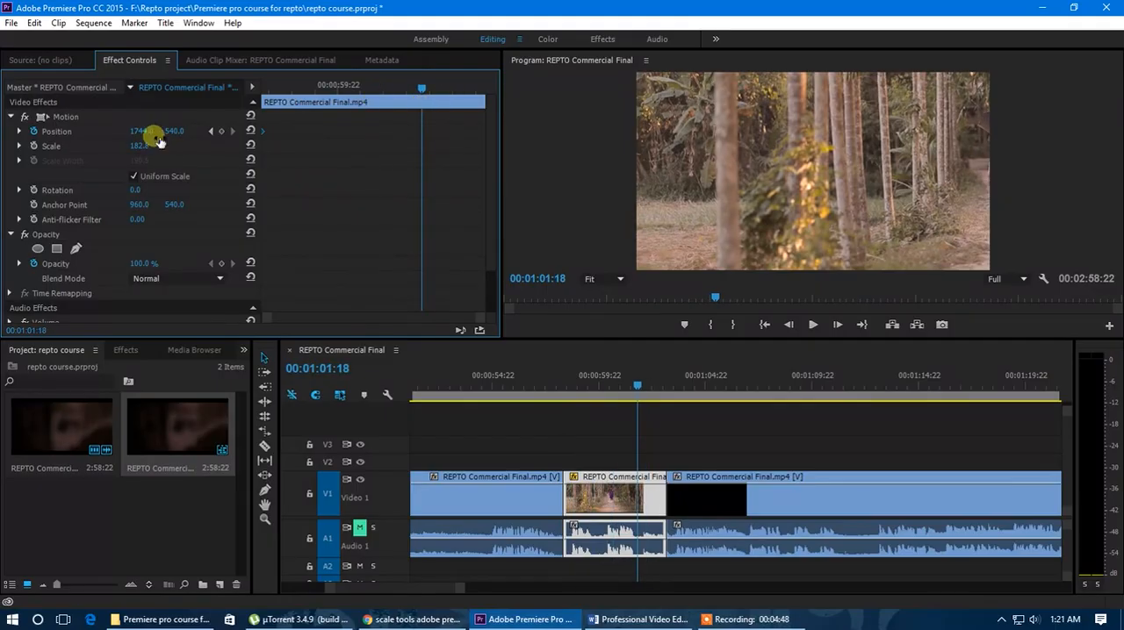
pyautogui.moveTo(140, 133); pyautogui.dragTo(62, 133)
pyautogui.moveTo(143, 131); pyautogui.dragTo(7, 134)
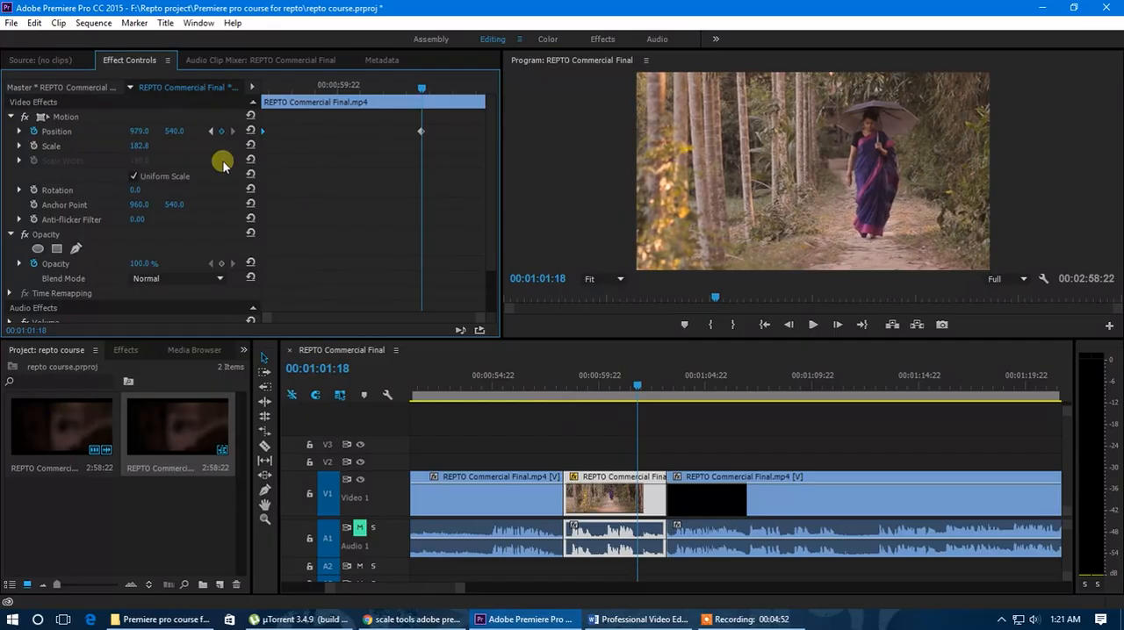
pyautogui.moveTo(140, 131); pyautogui.dragTo(58, 134)
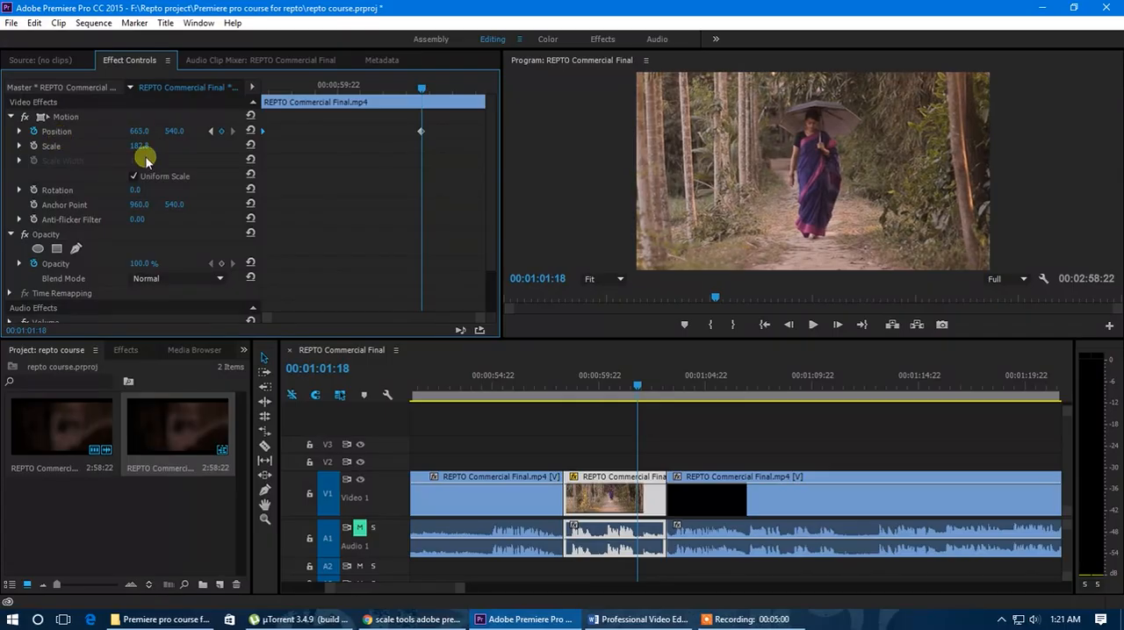
# Step: Move the second Position keyframe to the end of the walking woman clip and play back the pan
pyautogui.moveTo(420, 132); pyautogui.dragTo(262, 88)
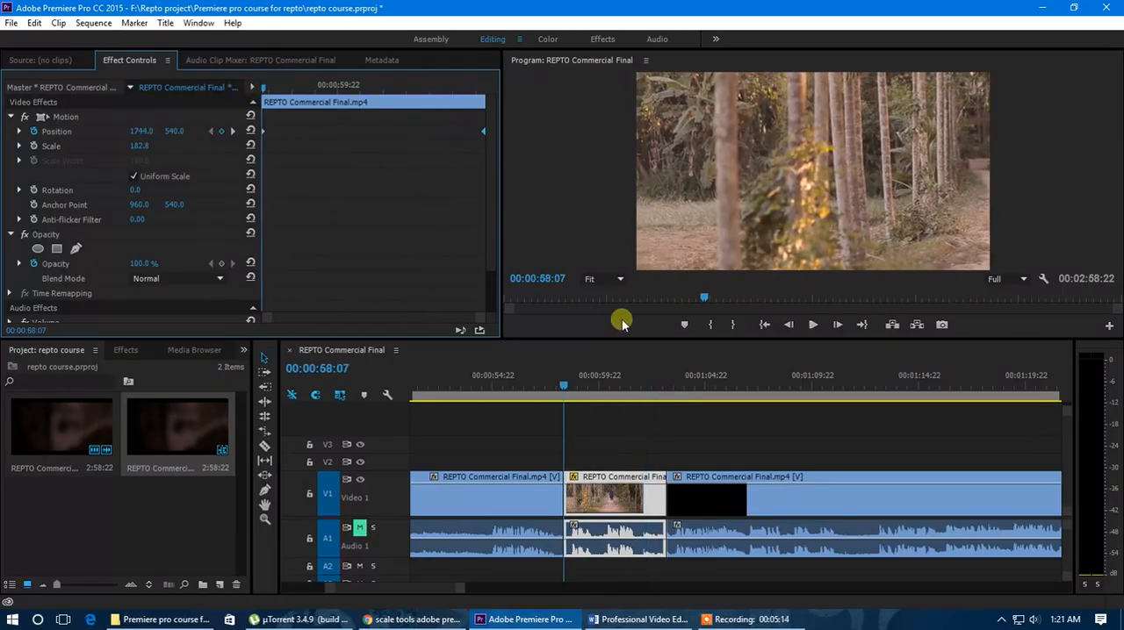
pyautogui.moveTo(571, 391); pyautogui.dragTo(516, 390)
pyautogui.press('space')
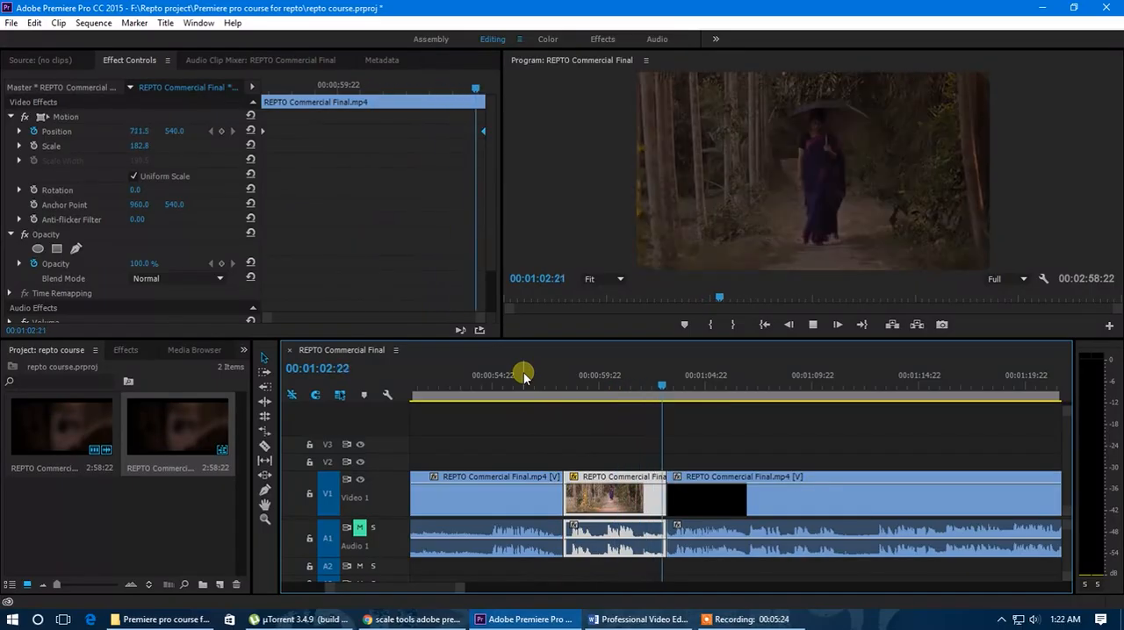
# Step: Split the preceding V1 clip at 00:00:54:05 with the Razor tool
pyautogui.moveTo(646, 386); pyautogui.dragTo(477, 418)
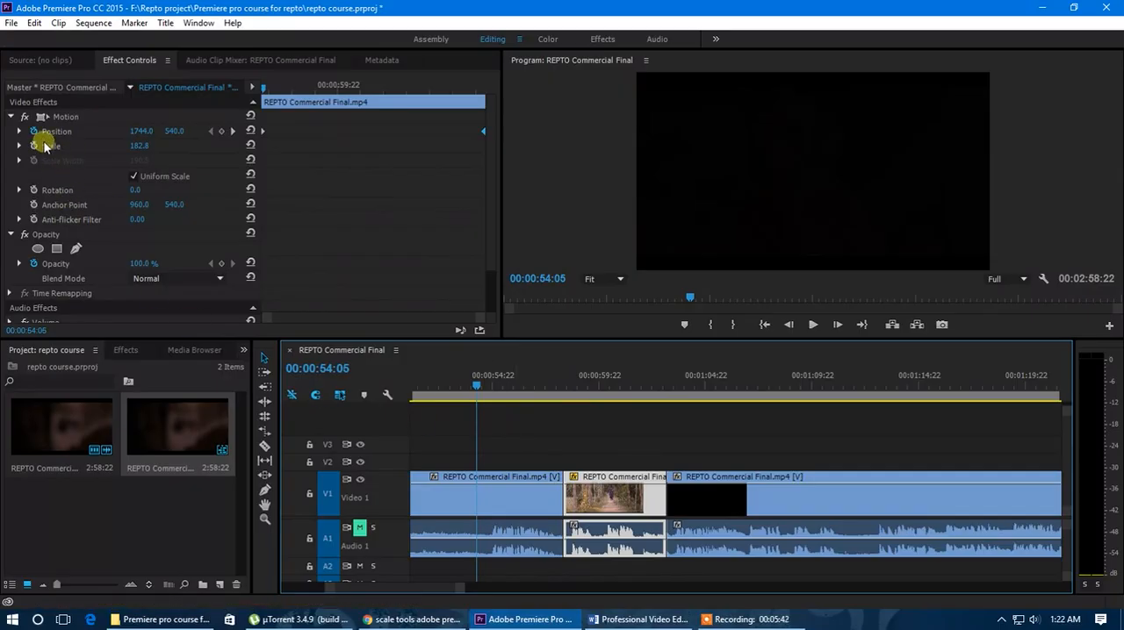
pyautogui.click(264, 446)
pyautogui.click(470, 502)
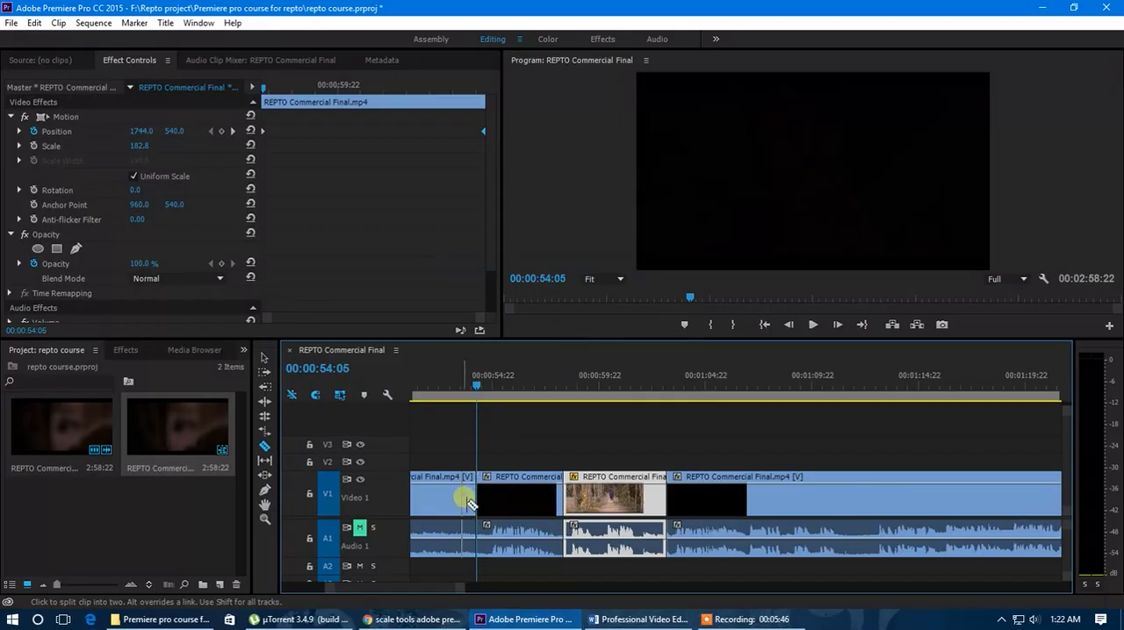
pyautogui.keyDown('alt'); pyautogui.scroll(5, 461, 501); pyautogui.keyUp('alt')
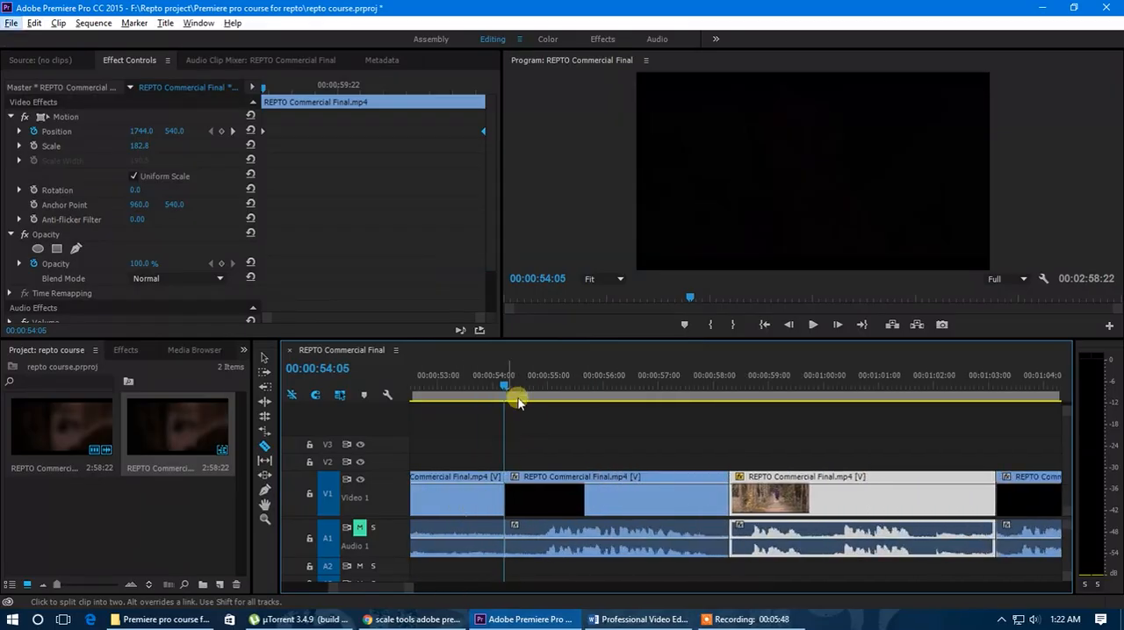
# Step: Scrub the start of the walking woman's pan and the newly cut field clip, and compare both clips' effect settings
pyautogui.moveTo(285, 95)
pyautogui.mouseDown()
pyautogui.moveTo(301, 88)
pyautogui.moveTo(282, 91)
pyautogui.mouseUp()
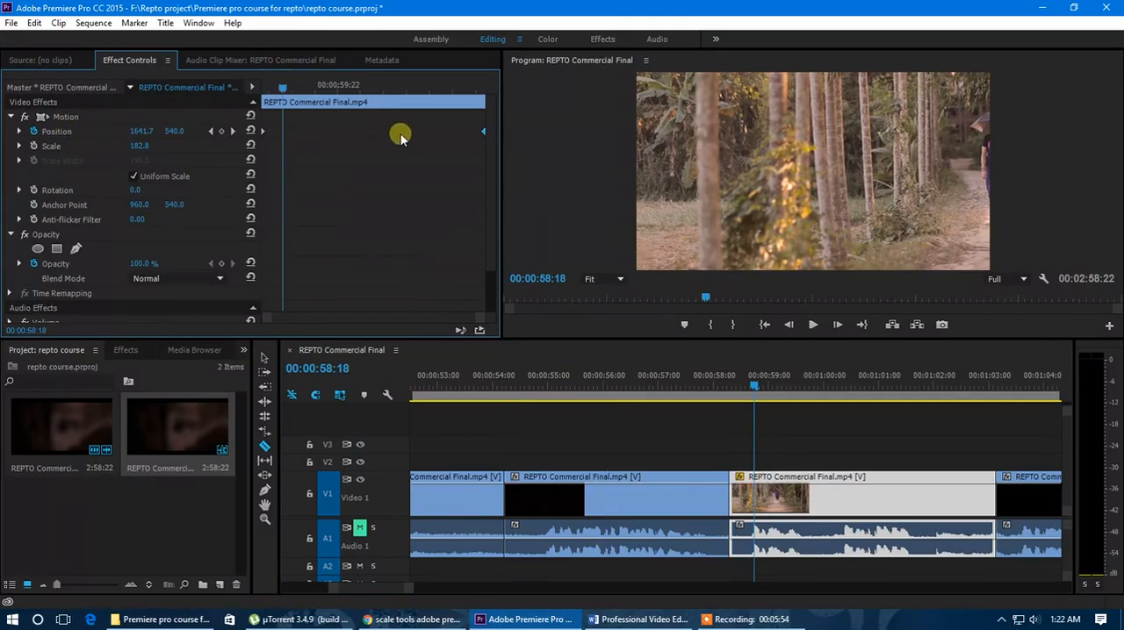
pyautogui.click(278, 91)
pyautogui.moveTo(278, 91); pyautogui.dragTo(253, 93)
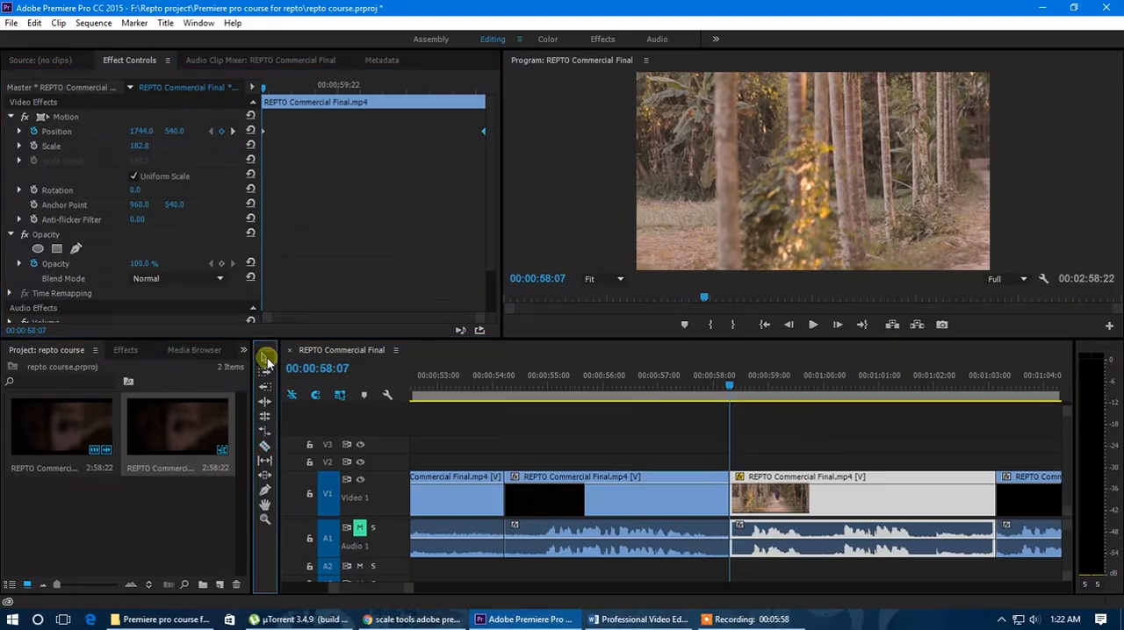
pyautogui.click(570, 495)
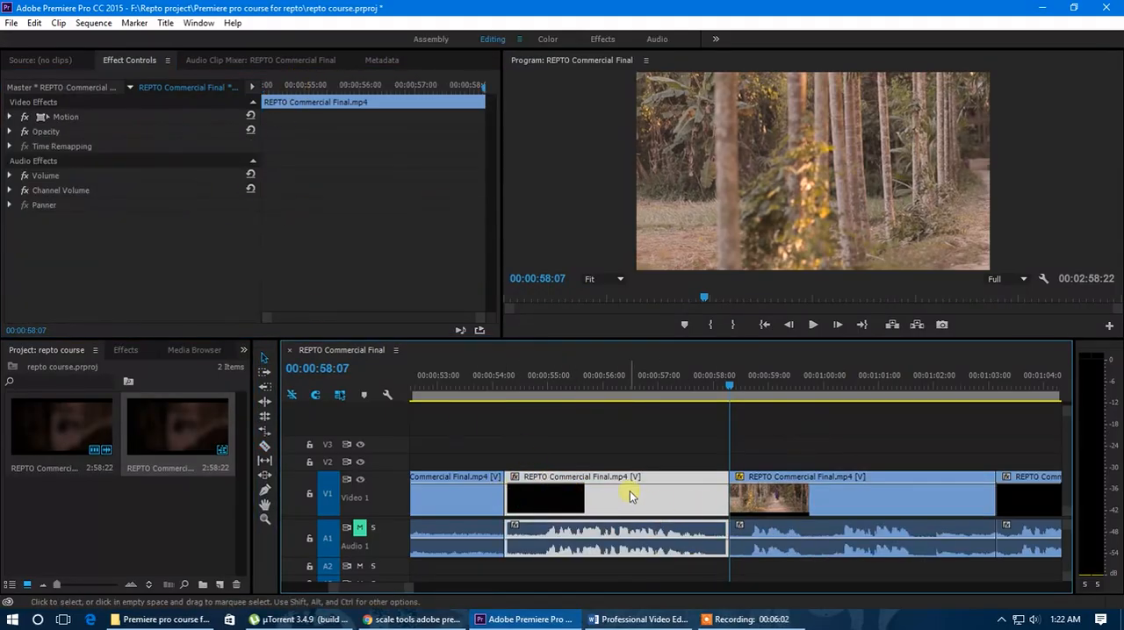
pyautogui.moveTo(559, 399); pyautogui.dragTo(590, 396)
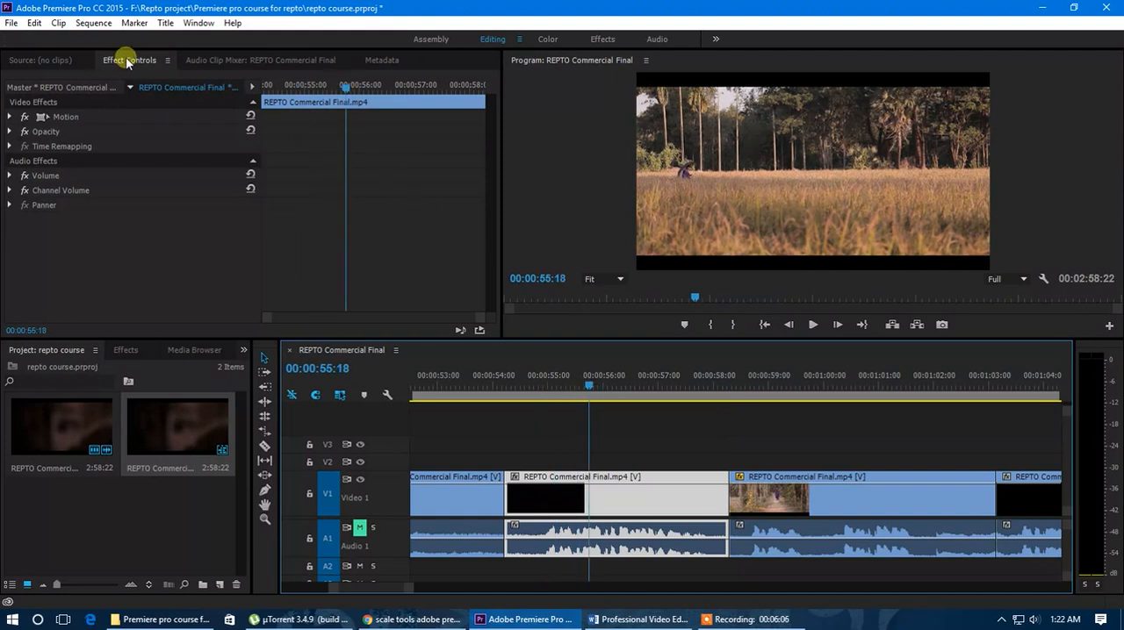
pyautogui.moveTo(333, 91); pyautogui.dragTo(319, 132)
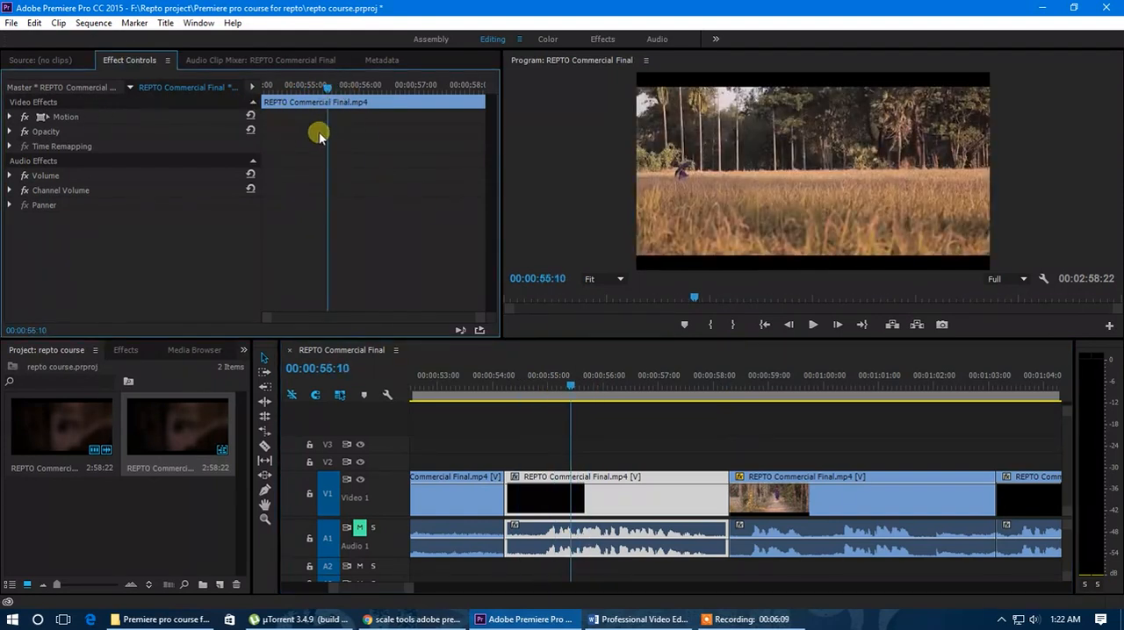
pyautogui.click(809, 495)
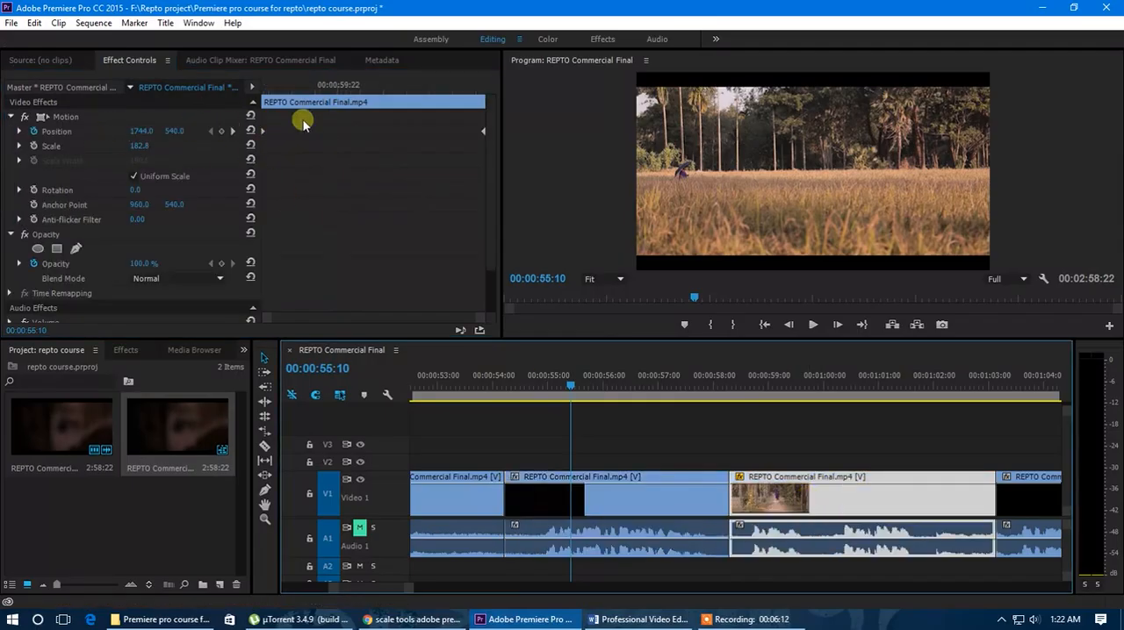
# Step: Enable Position keyframing at the field clip's start, 00:00:54:05, and set the clip's Scale to 128
pyautogui.click(600, 503)
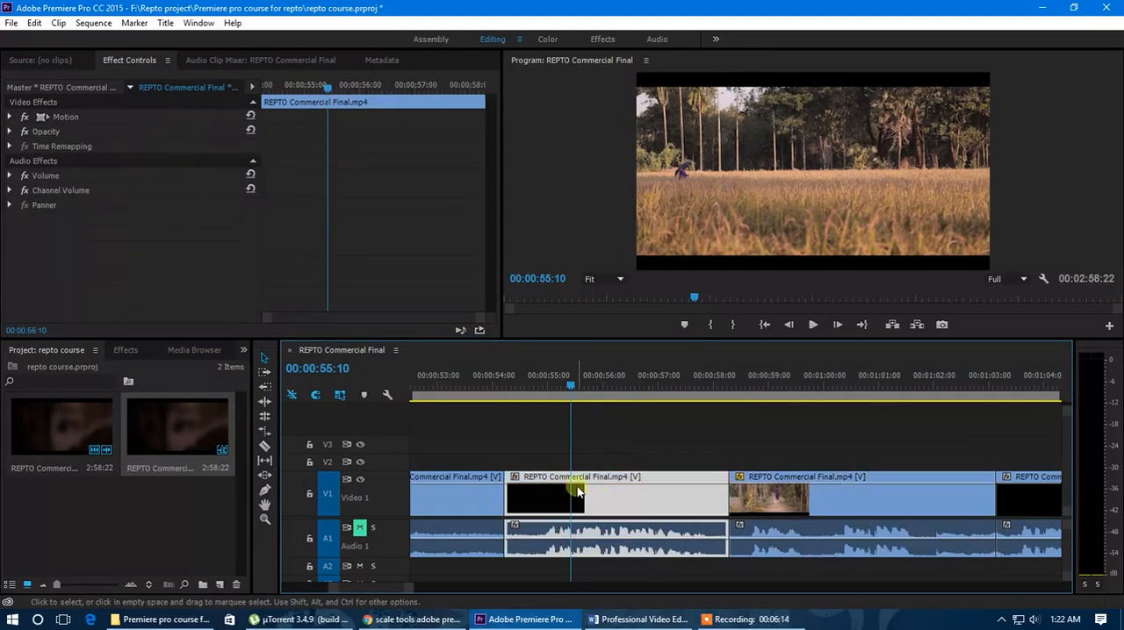
pyautogui.moveTo(332, 88); pyautogui.dragTo(237, 121)
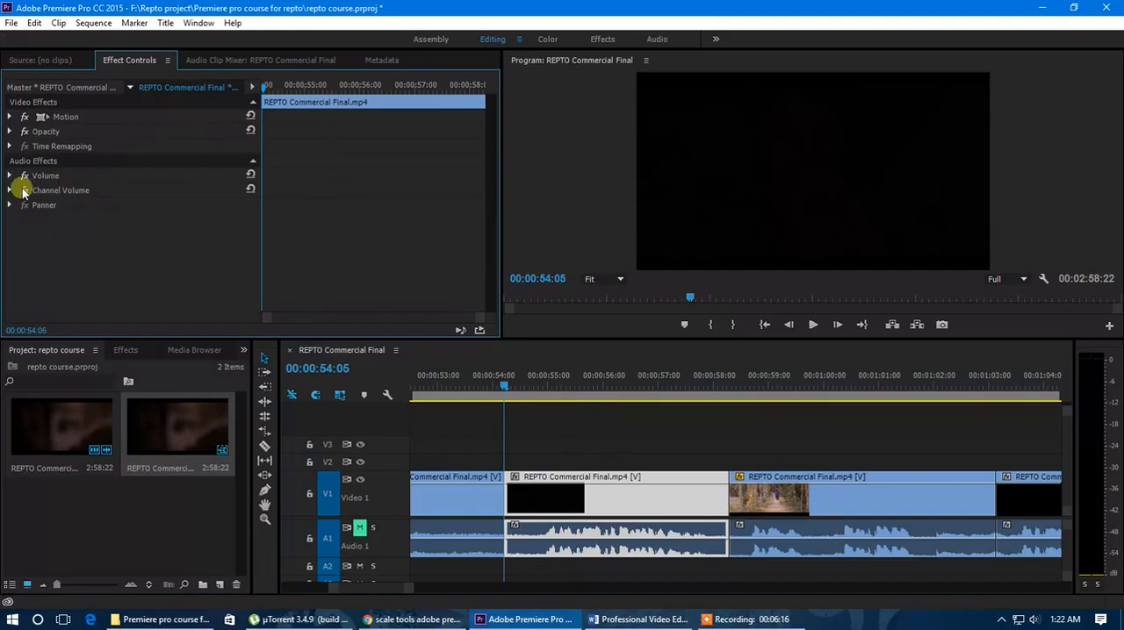
pyautogui.click(9, 116)
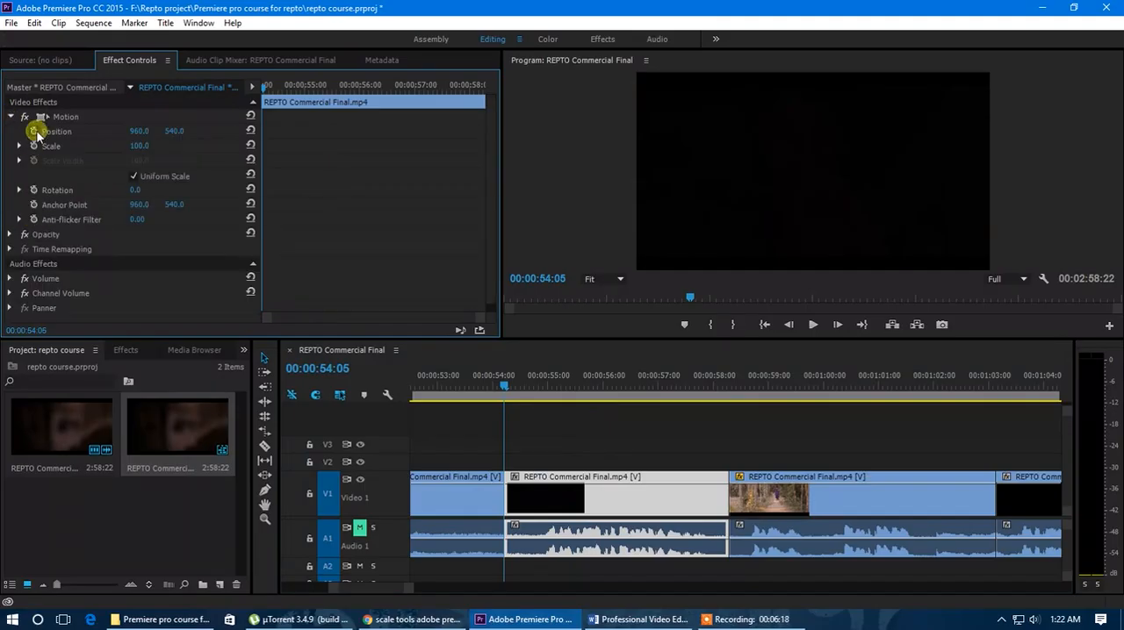
pyautogui.moveTo(265, 88); pyautogui.dragTo(363, 105)
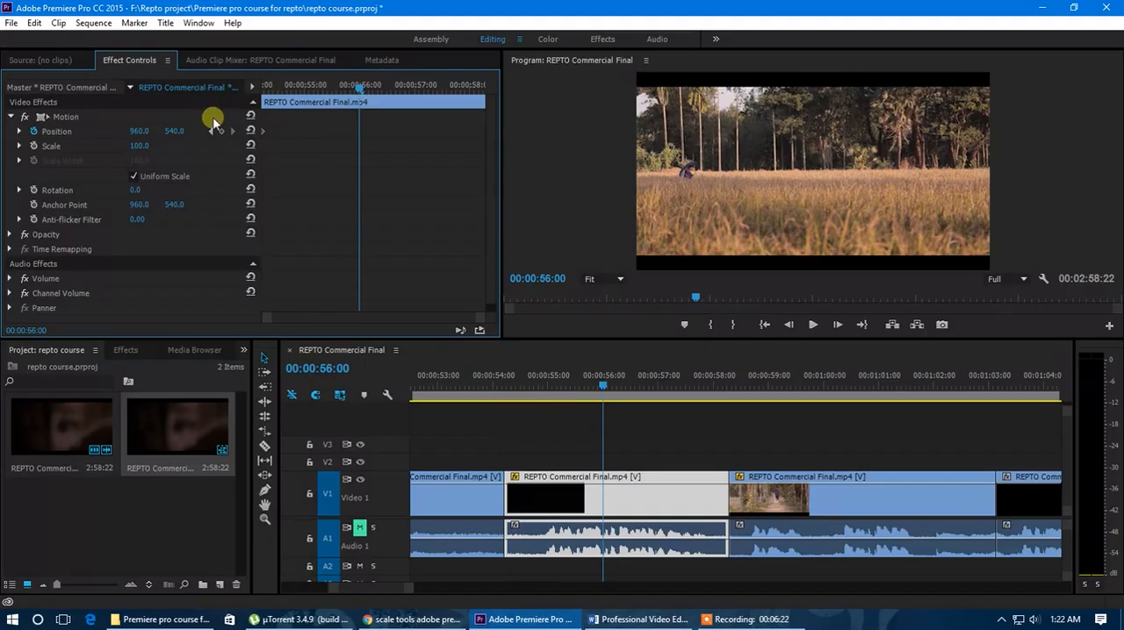
pyautogui.moveTo(140, 146); pyautogui.dragTo(166, 150)
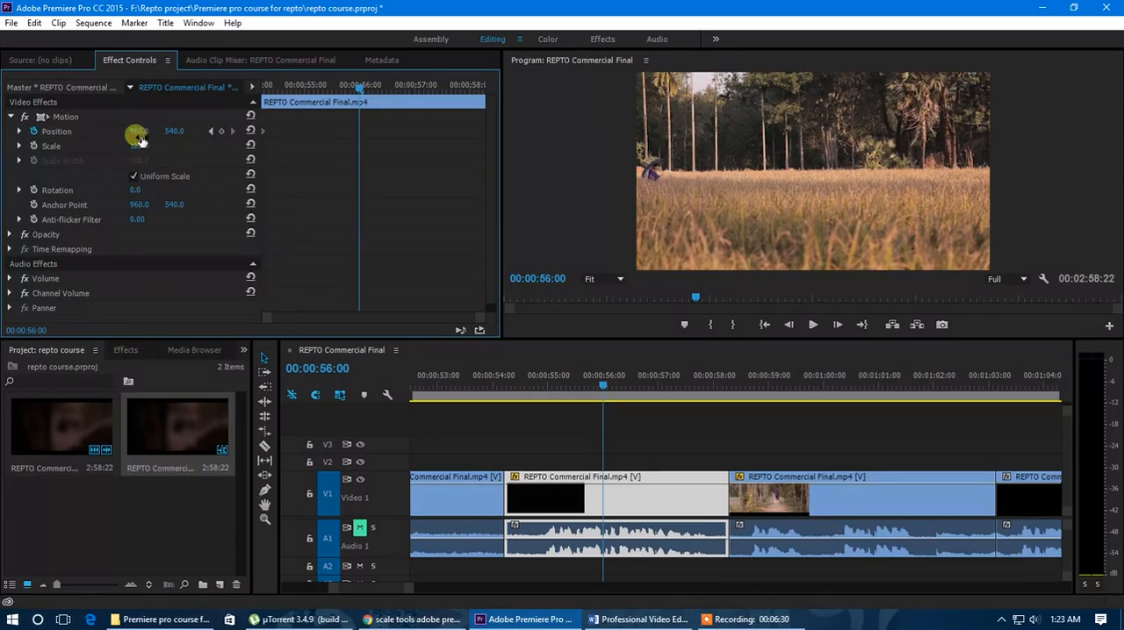
# Step: Add a Position keyframe with horizontal value 1206 at 00:00:57:02 and move that keyframe to the field clip's end
pyautogui.moveTo(333, 92); pyautogui.dragTo(419, 123)
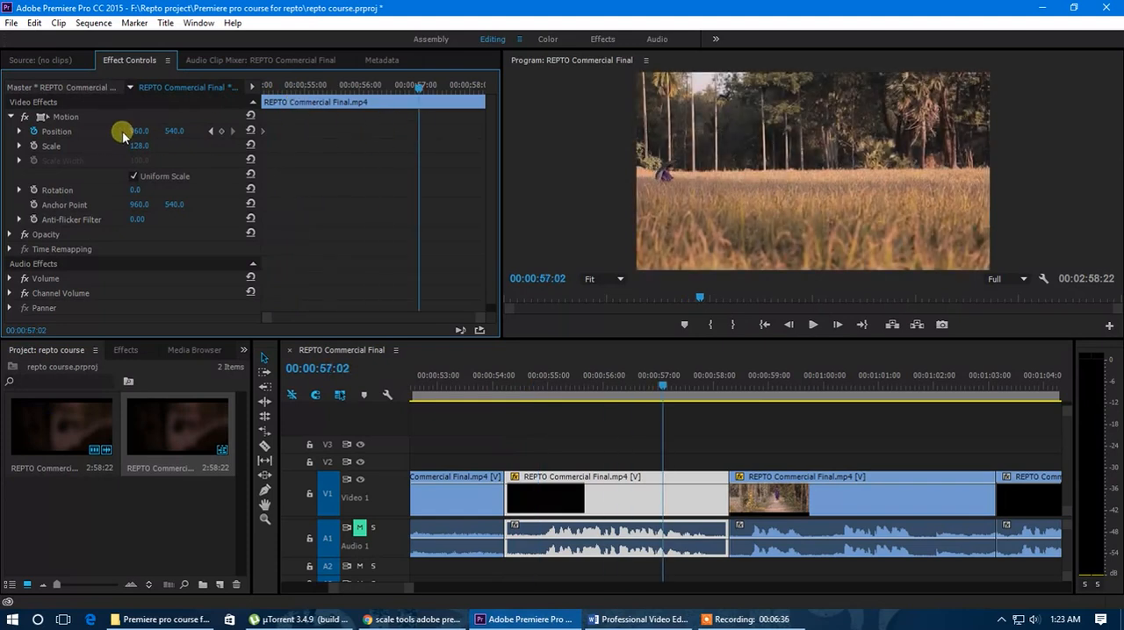
pyautogui.moveTo(139, 130); pyautogui.dragTo(316, 152)
pyautogui.moveTo(418, 131); pyautogui.dragTo(449, 133)
# Step: Play the field clip's pan from its start and scrub through it into the walking woman clip
pyautogui.moveTo(416, 88); pyautogui.dragTo(252, 99)
pyautogui.press('space')
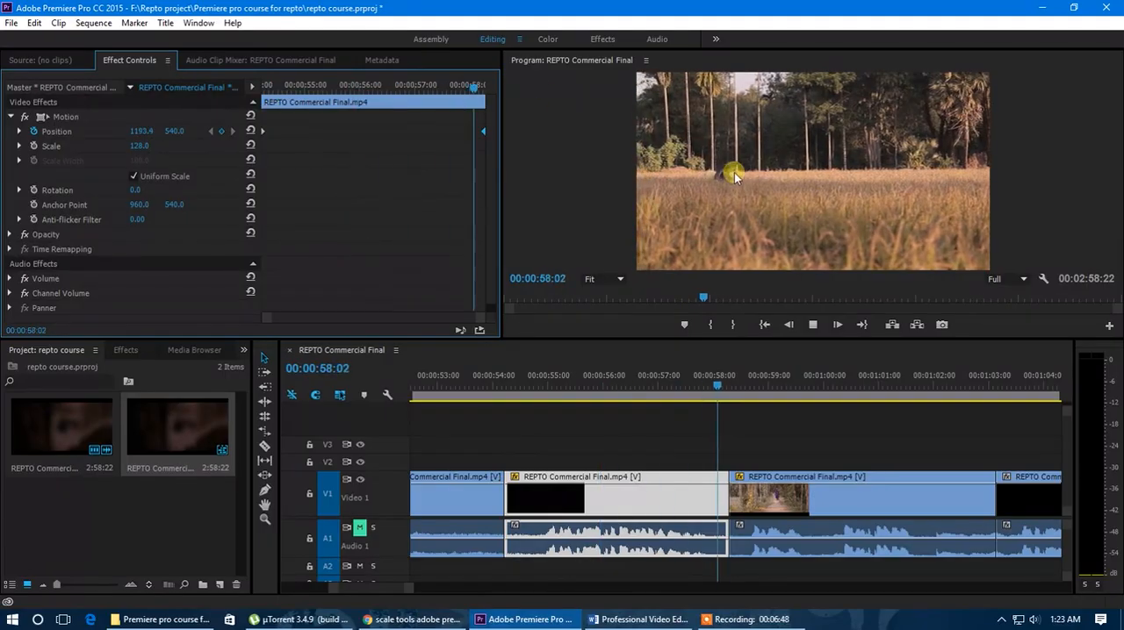
pyautogui.moveTo(392, 89); pyautogui.dragTo(324, 116)
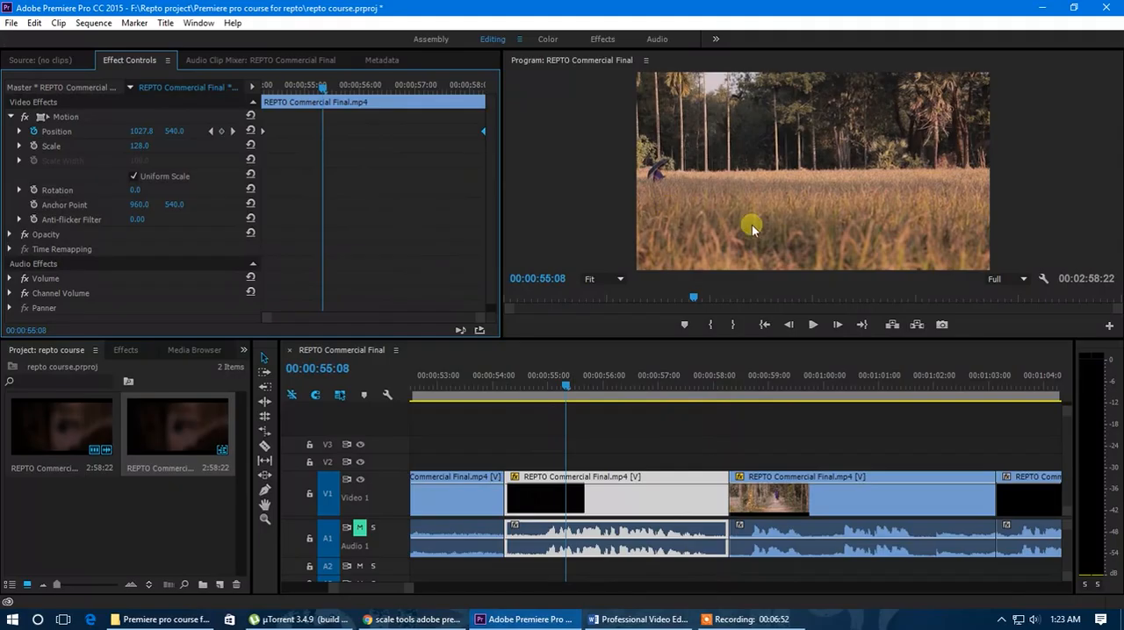
pyautogui.moveTo(323, 90); pyautogui.dragTo(365, 102)
pyautogui.moveTo(387, 103); pyautogui.dragTo(453, 106)
pyautogui.click(682, 380)
pyautogui.press('space')
pyautogui.click(710, 386)
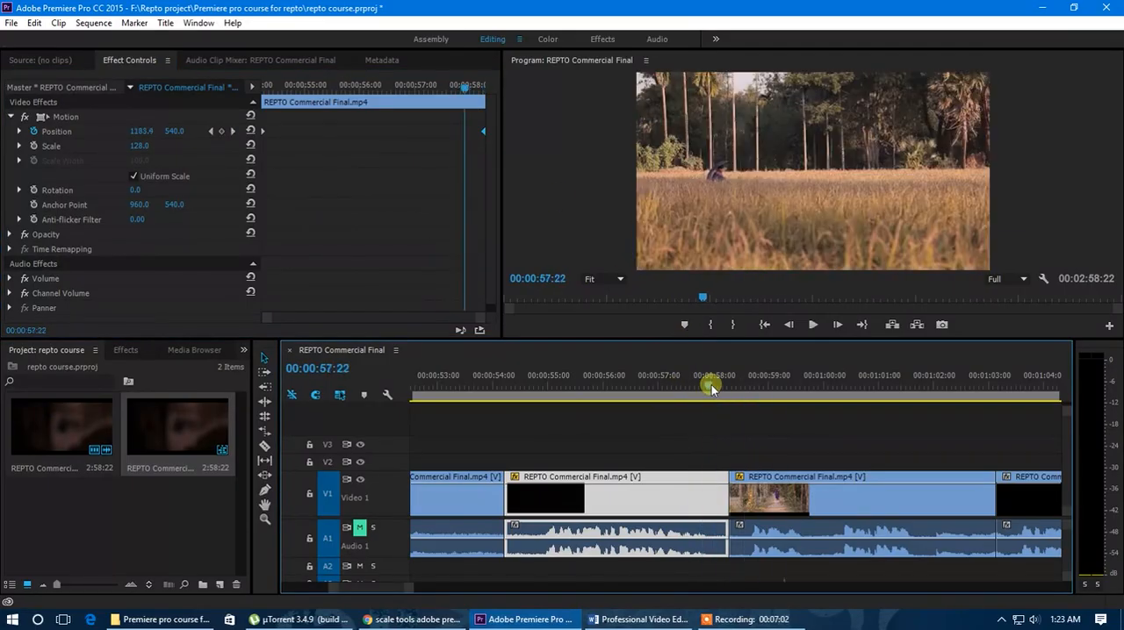
pyautogui.moveTo(711, 401); pyautogui.dragTo(874, 413)
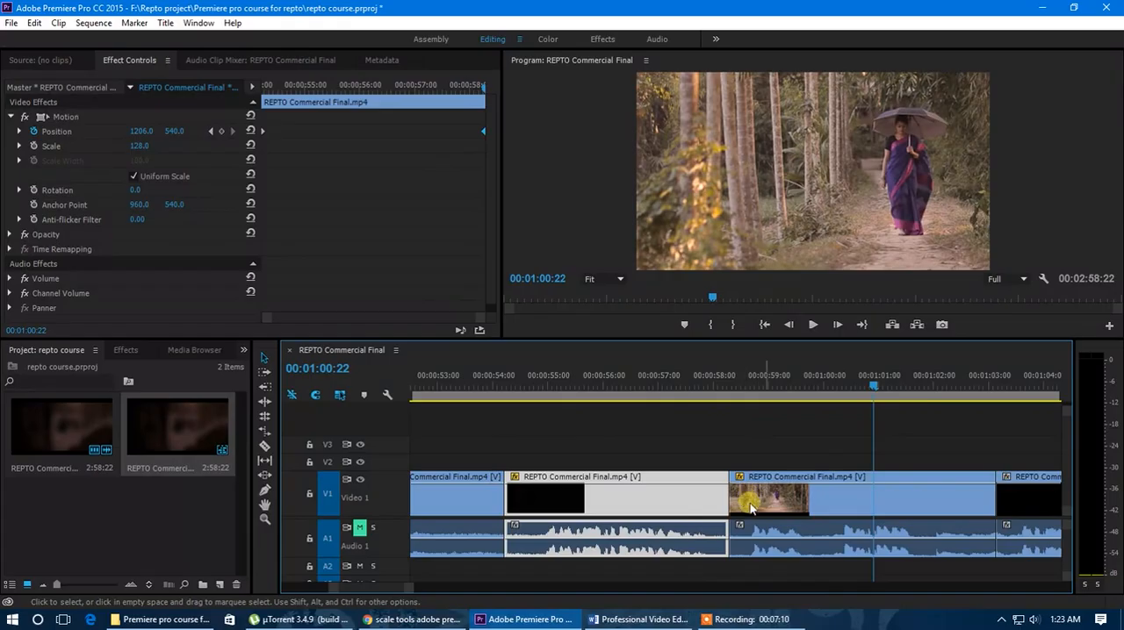
# Step: Enable Scale keyframing at the first frame of the walking woman clip, keeping the Scale at 182.8
pyautogui.click(790, 506)
pyautogui.moveTo(760, 389); pyautogui.dragTo(753, 385)
pyautogui.moveTo(274, 85); pyautogui.dragTo(263, 90)
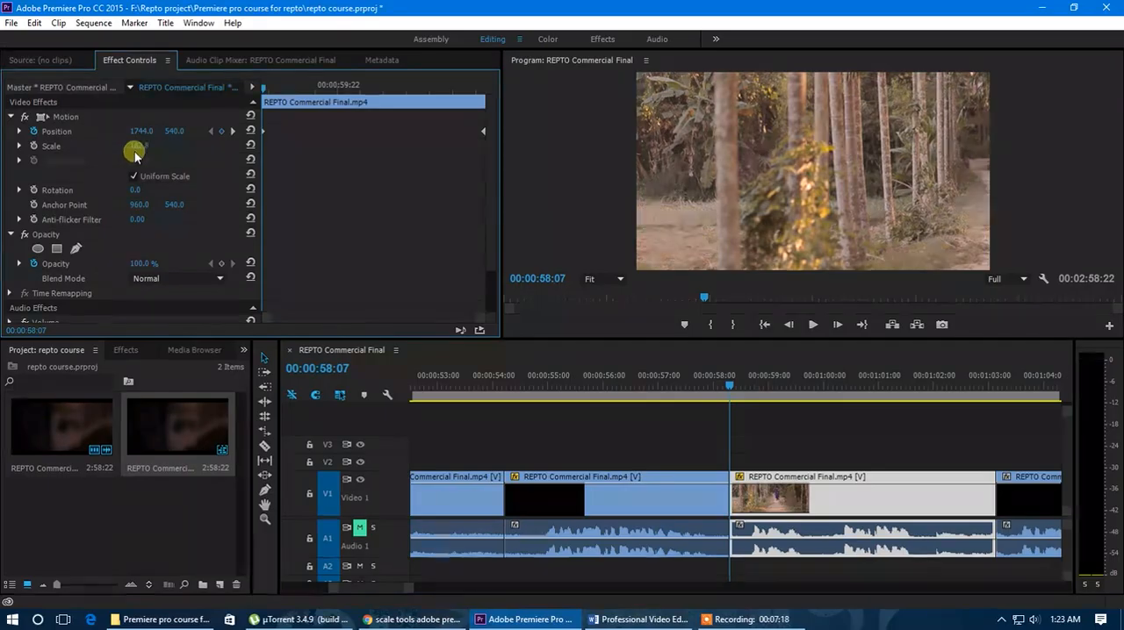
pyautogui.moveTo(145, 151); pyautogui.dragTo(172, 151)
# Step: Add a Scale keyframe of 143.8 at 00:01:02:03 and move that keyframe to the clip's end
pyautogui.moveTo(268, 87); pyautogui.dragTo(439, 125)
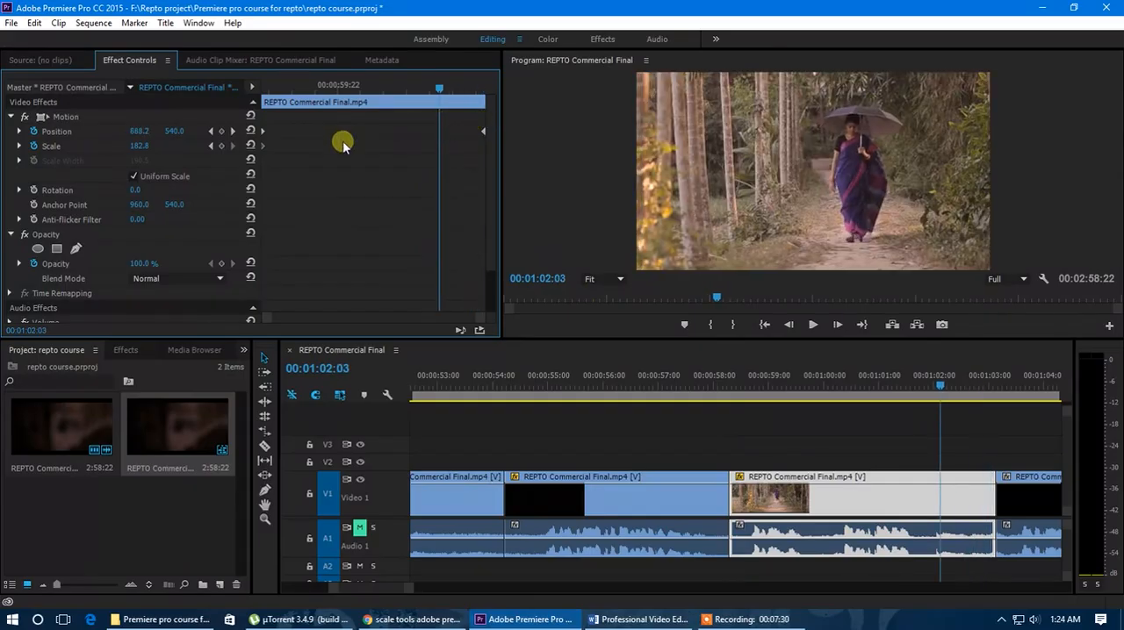
pyautogui.moveTo(140, 151); pyautogui.dragTo(113, 152)
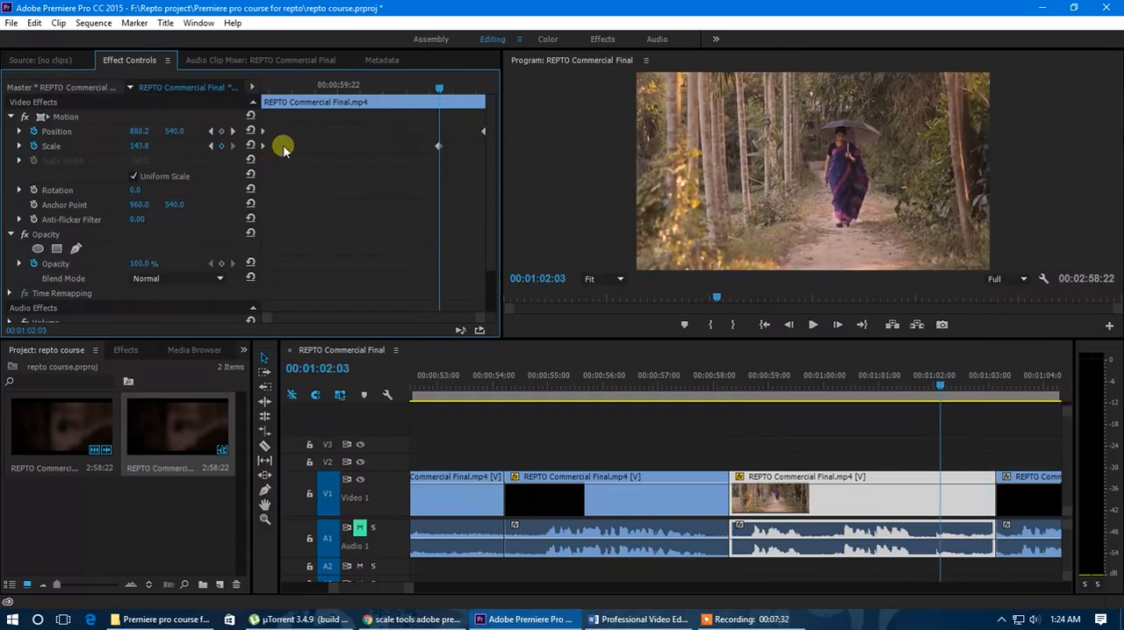
pyautogui.moveTo(449, 146); pyautogui.dragTo(483, 144)
# Step: Play the combined zoom and pan from the clip's start, and scrub back to 00:01:02:01
pyautogui.moveTo(446, 90); pyautogui.dragTo(249, 98)
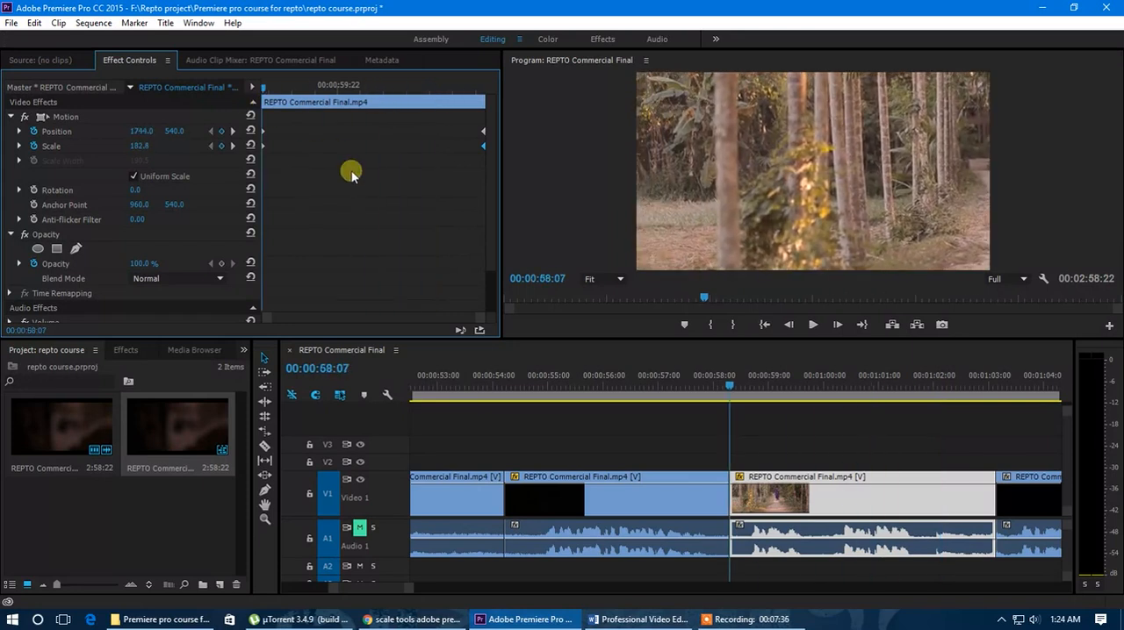
pyautogui.press('space')
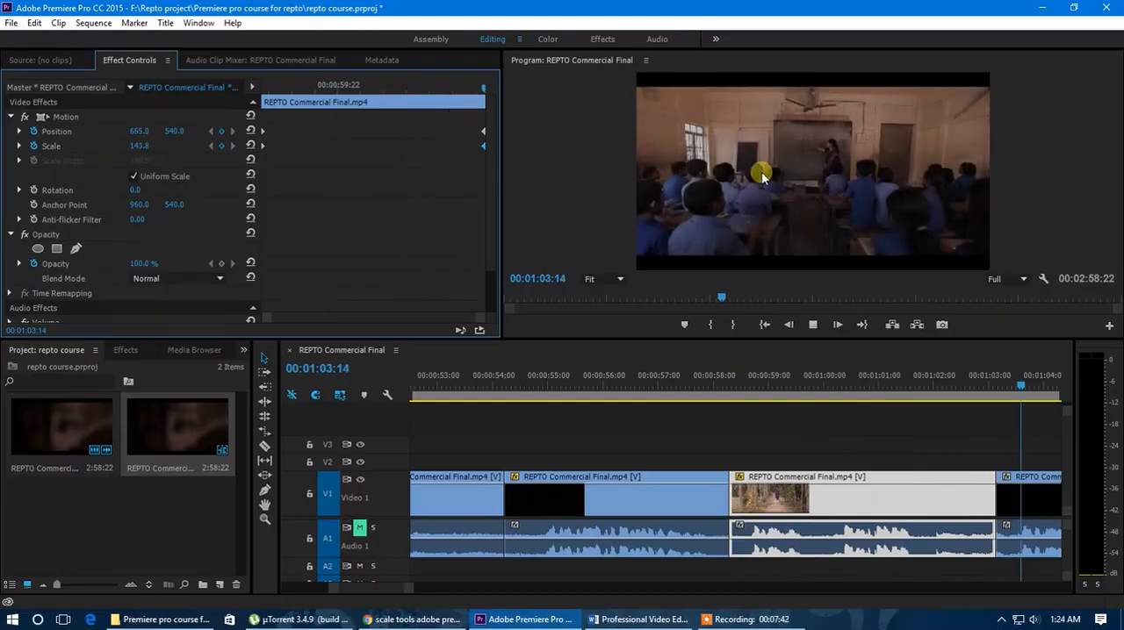
pyautogui.click(462, 90)
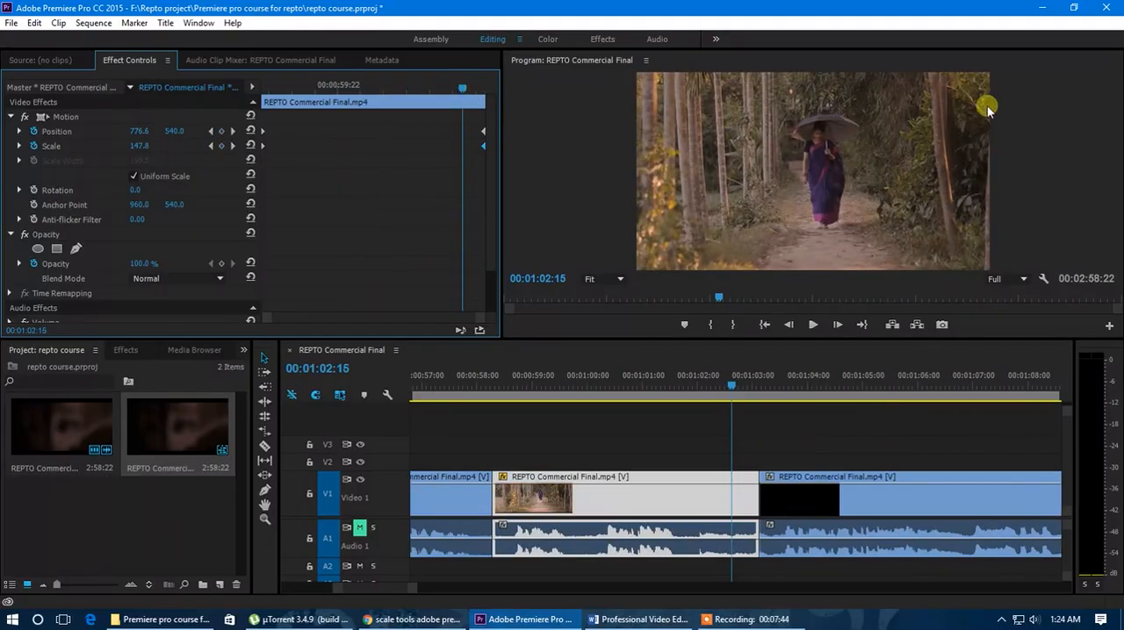
pyautogui.moveTo(463, 90); pyautogui.dragTo(434, 91)
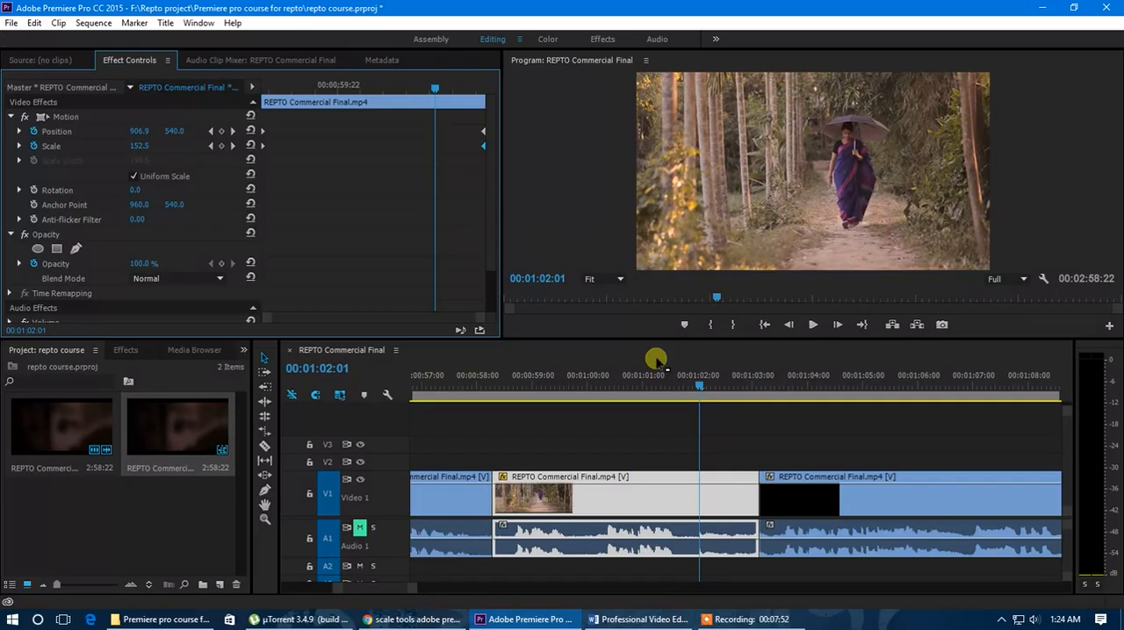
# Step: Try a 25% zoom level for the program preview and reduce it to 10%
pyautogui.click(604, 283)
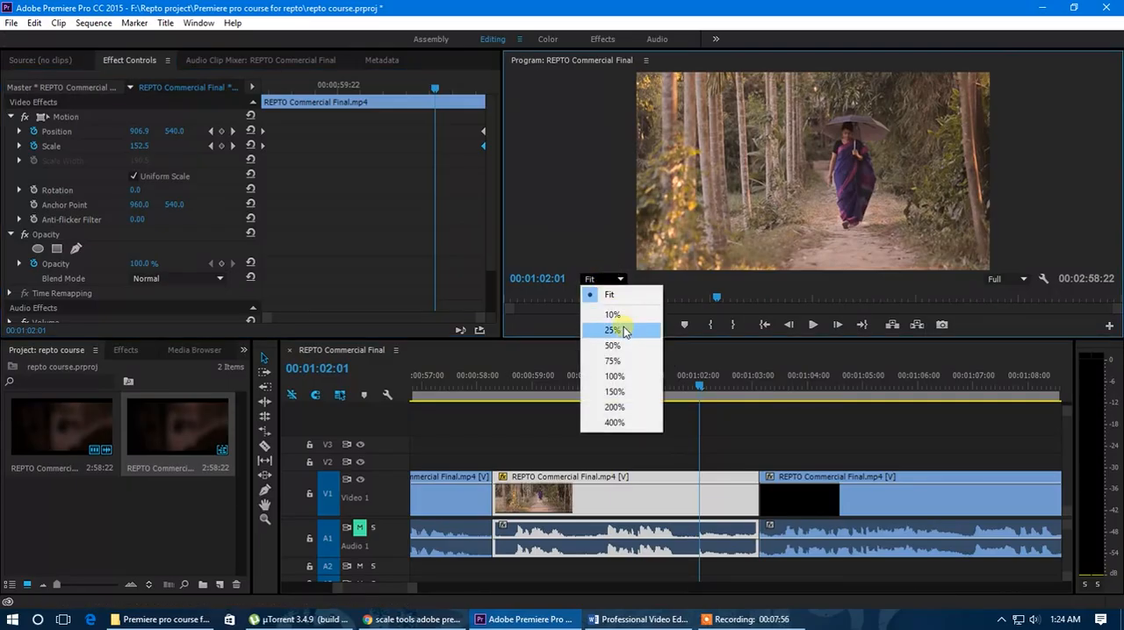
pyautogui.click(624, 331)
pyautogui.click(604, 279)
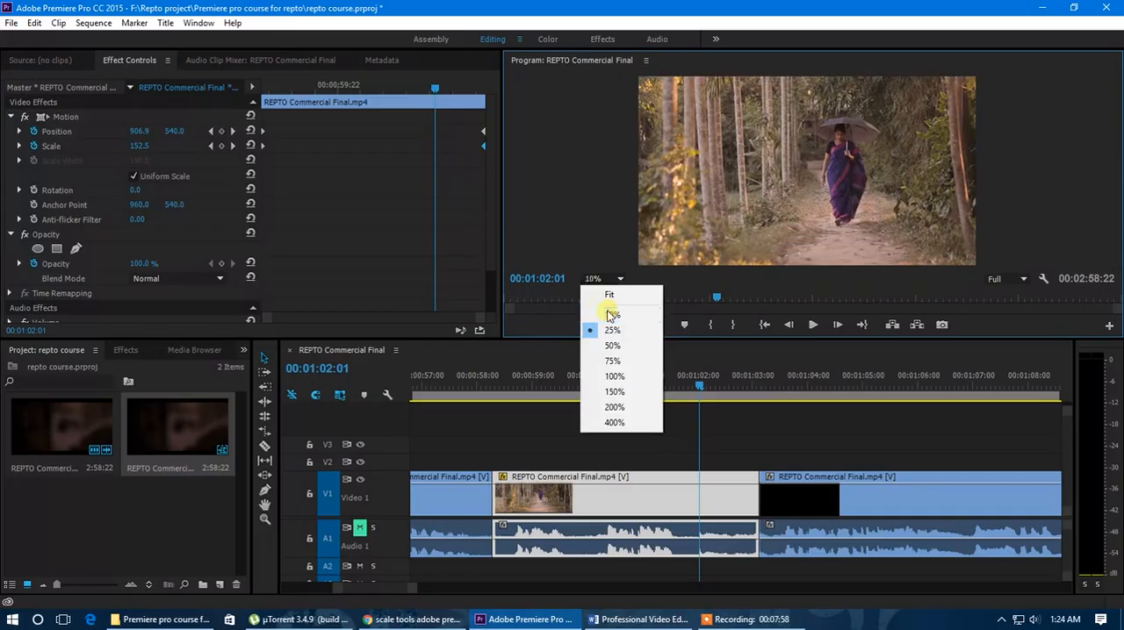
pyautogui.click(612, 314)
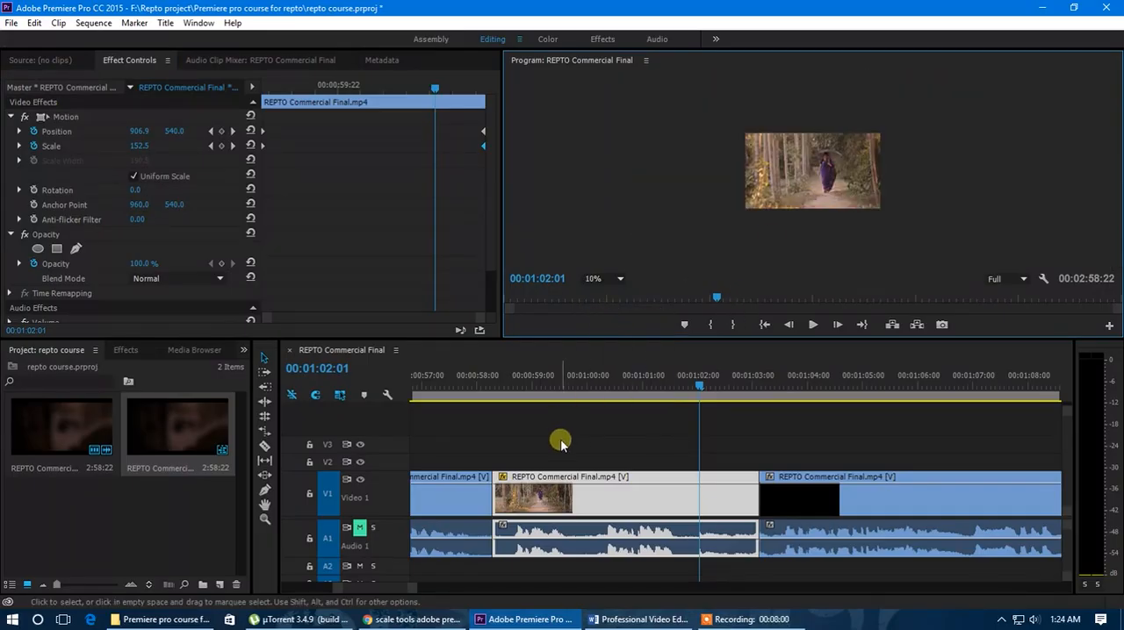
# Step: Select the walking woman clip's Motion effect to display its bounding box and motion path, and return to the clip's first frame
pyautogui.click(583, 502)
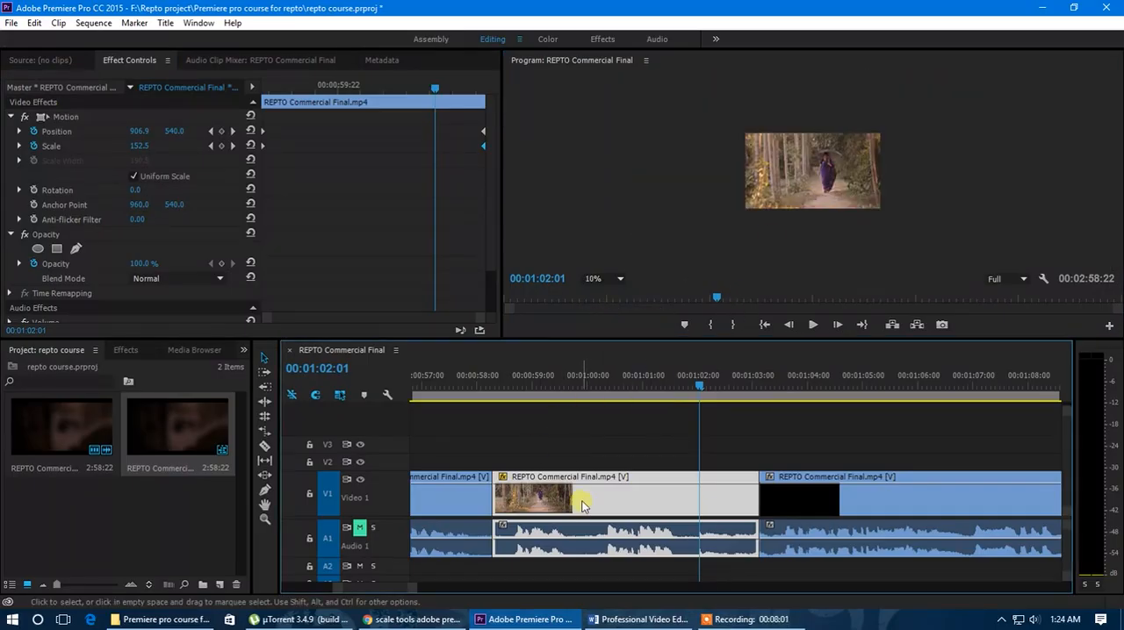
pyautogui.click(60, 120)
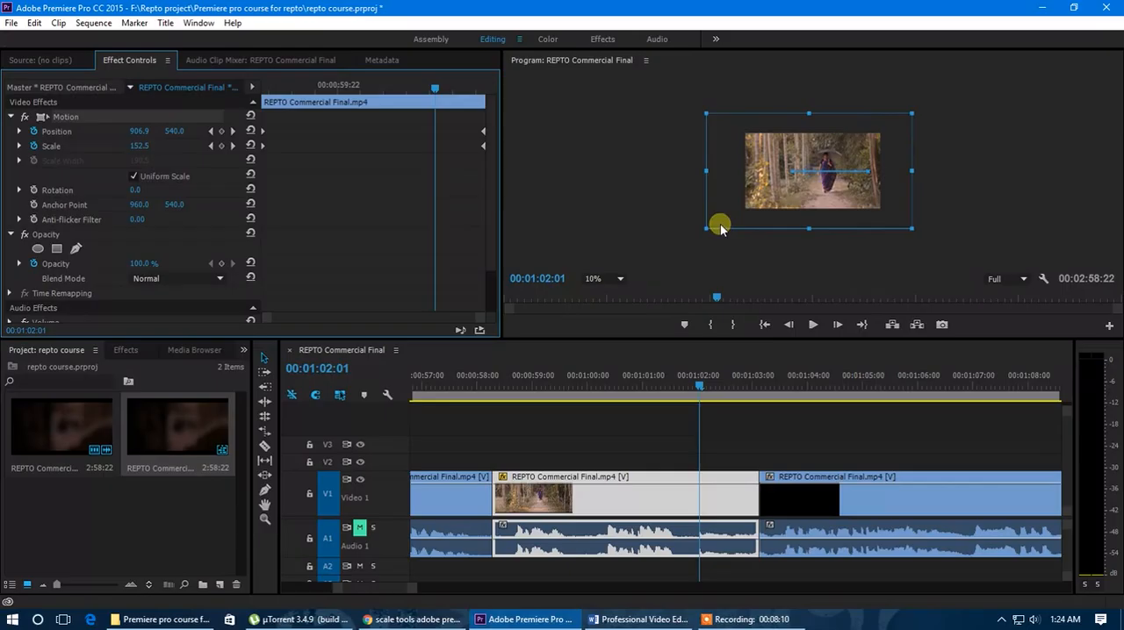
pyautogui.moveTo(700, 387); pyautogui.dragTo(495, 402)
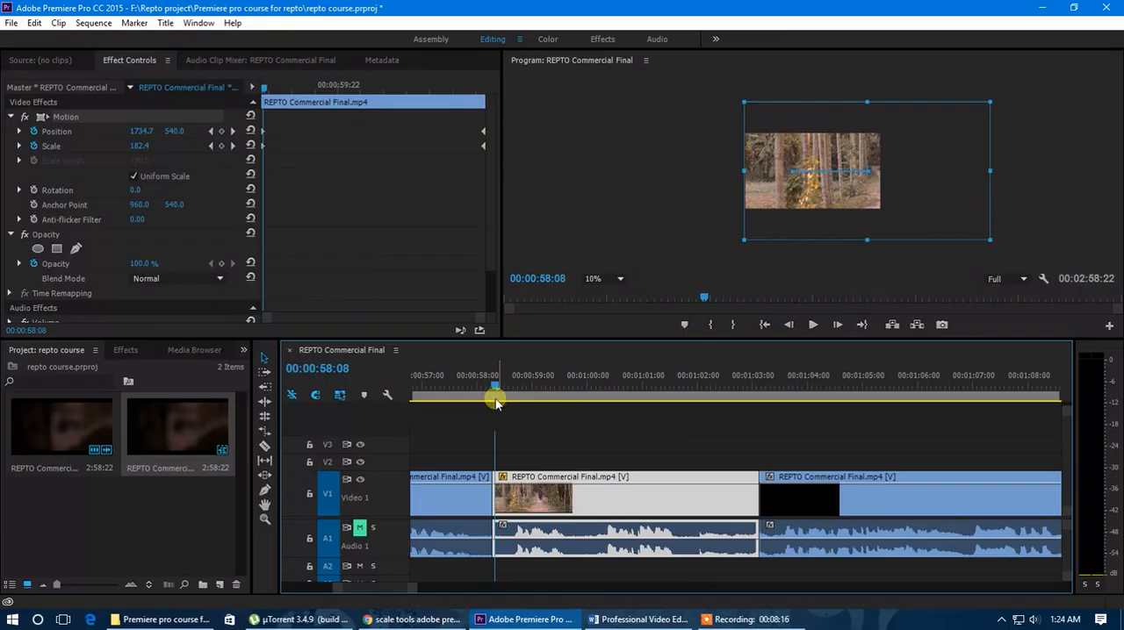
pyautogui.moveTo(263, 89); pyautogui.dragTo(253, 91)
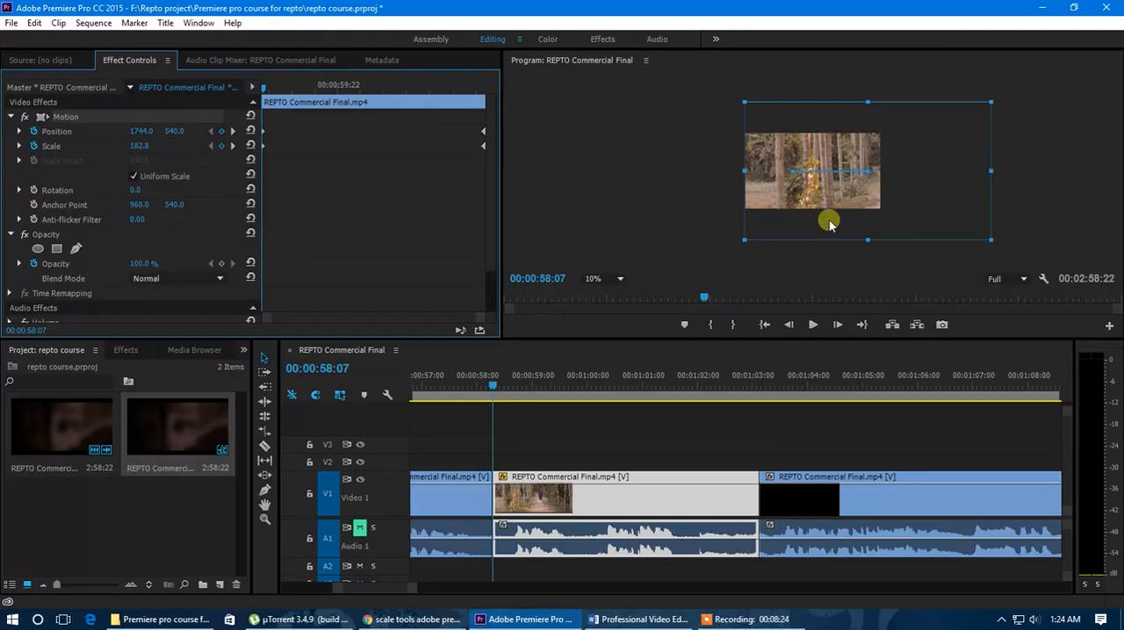
# Step: Play the walking woman clip from its first frame and try repositioning the picture at 00:01:03:02 to about 414, 550 in the program preview
pyautogui.press('space')
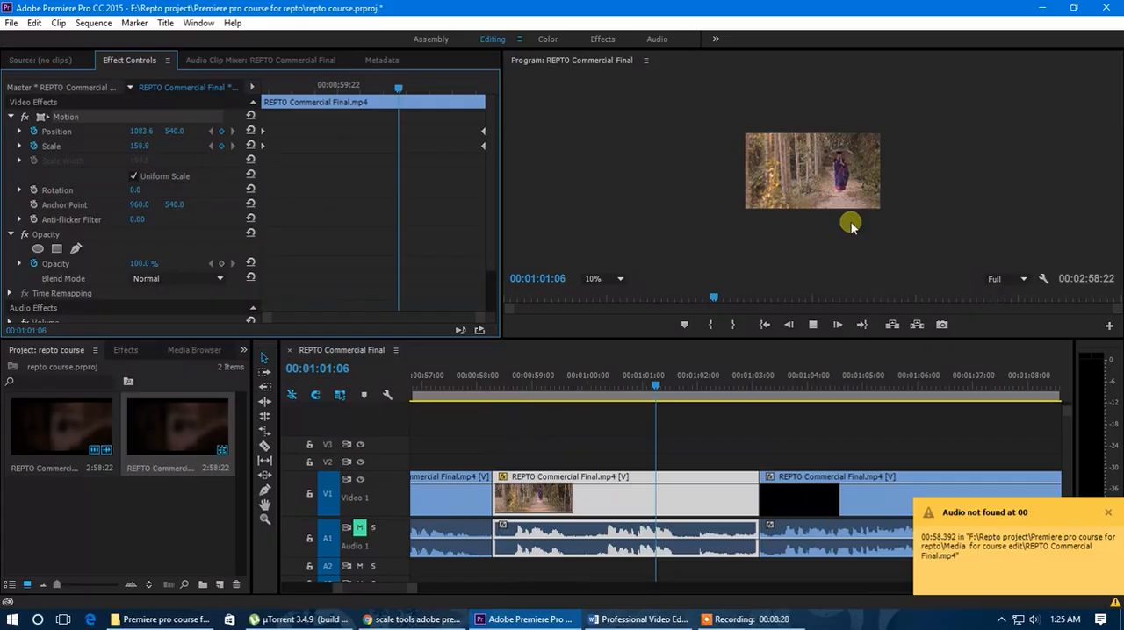
pyautogui.moveTo(745, 377); pyautogui.dragTo(759, 392)
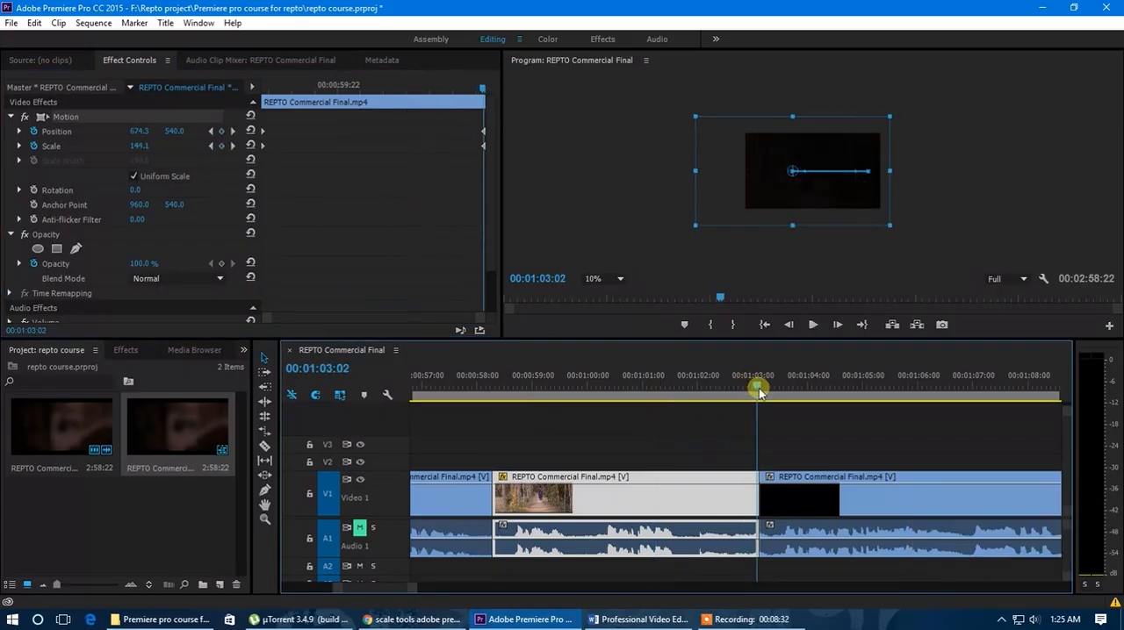
pyautogui.moveTo(848, 201); pyautogui.dragTo(831, 202)
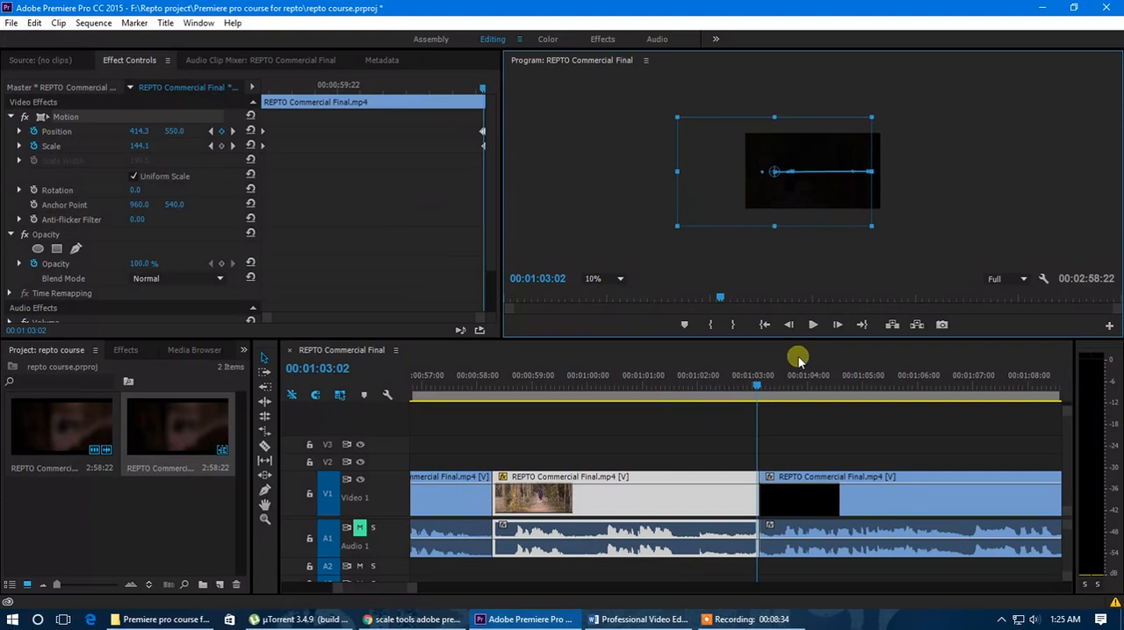
# Step: Scrub back through the walking woman clip to 00:00:59:12 and on to 00:01:00:20 to examine how its bounding box moves and scales
pyautogui.click(749, 383)
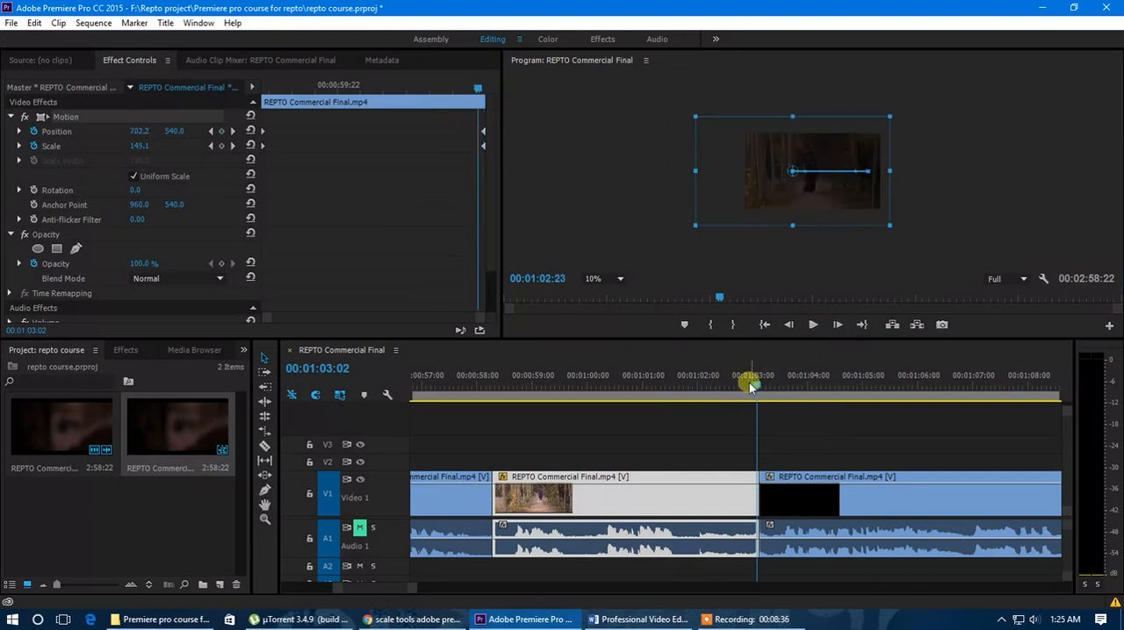
pyautogui.moveTo(749, 383); pyautogui.dragTo(562, 422)
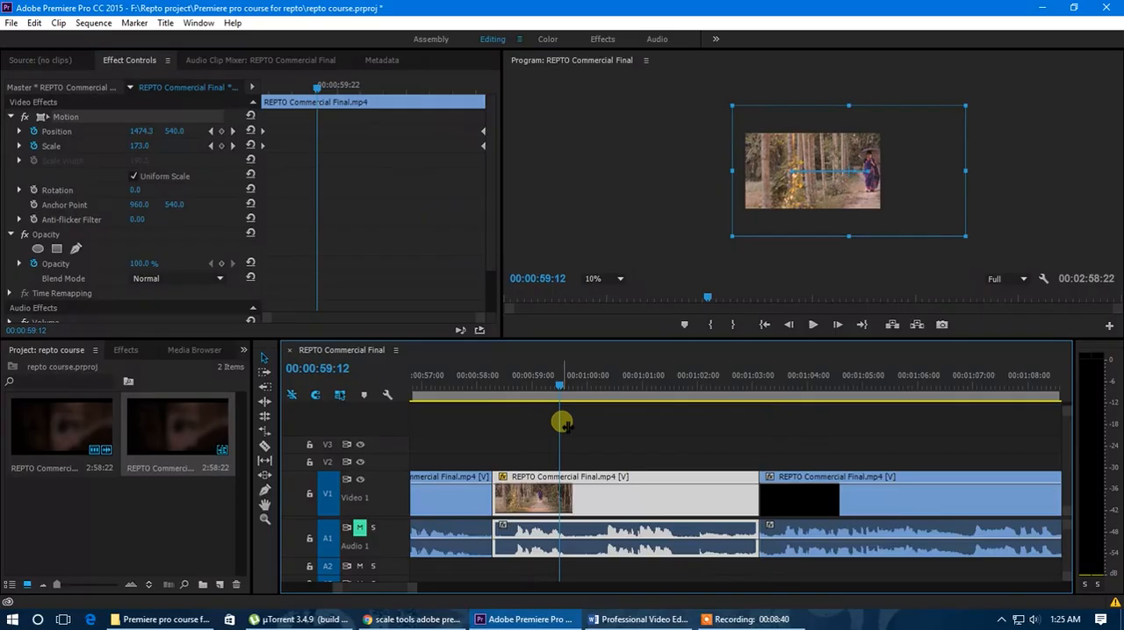
pyautogui.scroll(-5, 562, 422)
pyautogui.moveTo(555, 386); pyautogui.dragTo(579, 406)
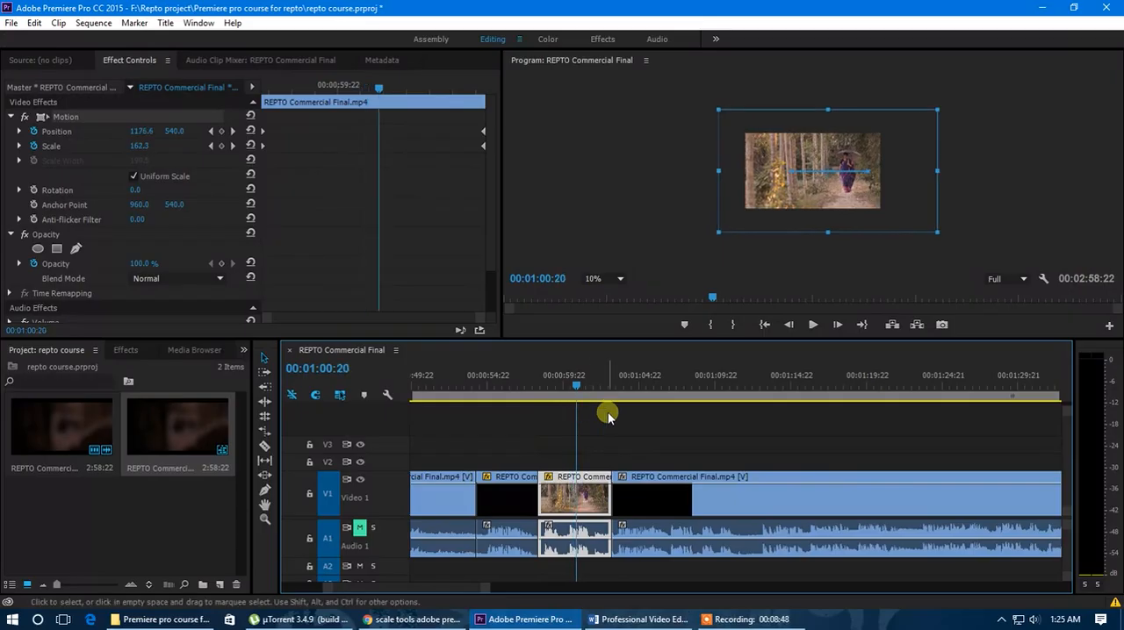